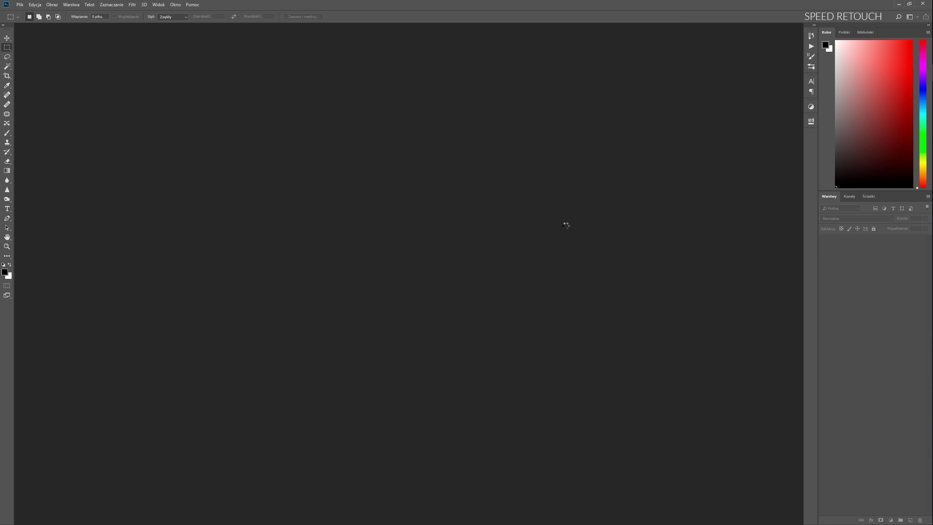
- Load the earring shots into a single layer stack via Scripts > Load Files into Stack
{"action": "left_click", "coordinate": [19, 4]}
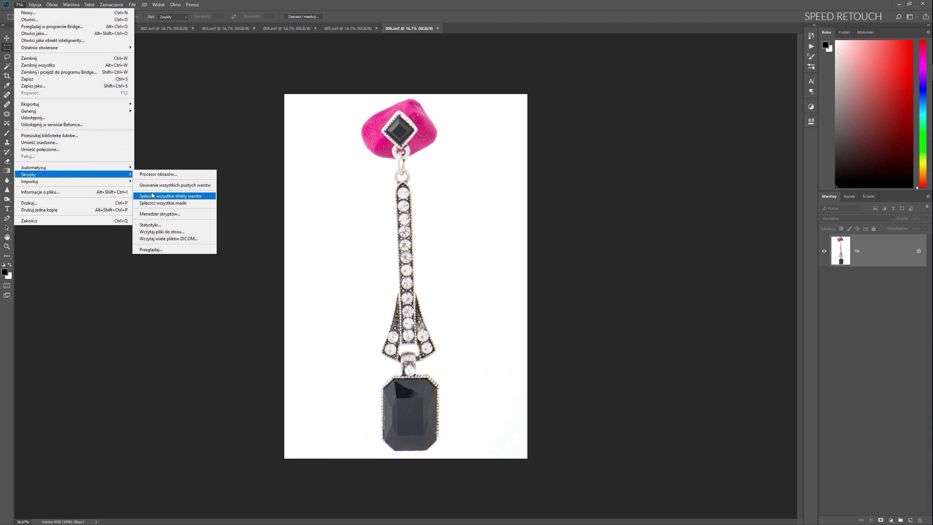
{"action": "left_click", "coordinate": [175, 183]}
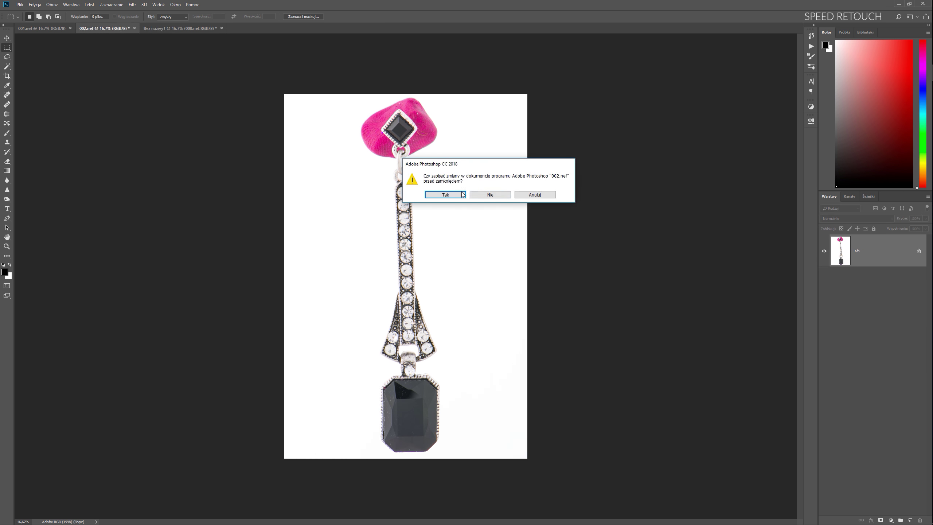
{"action": "left_click", "coordinate": [35, 5]}
- Auto-align the stacked earring layers, then auto-blend them into one sharp image
{"action": "left_click", "coordinate": [55, 171]}
{"action": "left_click", "coordinate": [550, 130]}
{"action": "left_click", "coordinate": [35, 4]}
{"action": "left_click", "coordinate": [55, 177]}
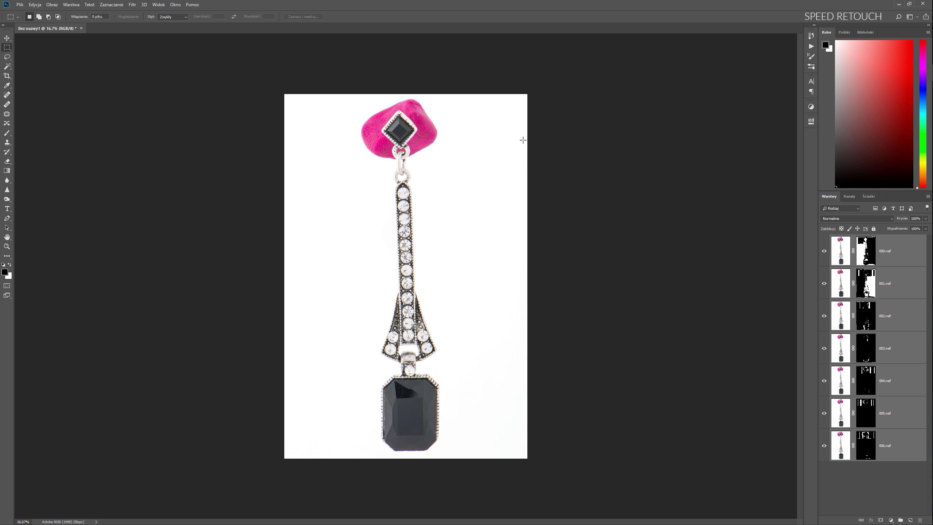
- Save the blended stack as Kolczyk_03 in the target subfolder
{"action": "key", "text": "ctrl+shift+s"}
{"action": "double_click", "coordinate": [283, 59]}
{"action": "double_click", "coordinate": [167, 65]}
{"action": "type", "text": "Kolczyk_03"}
{"action": "key", "text": "Return"}
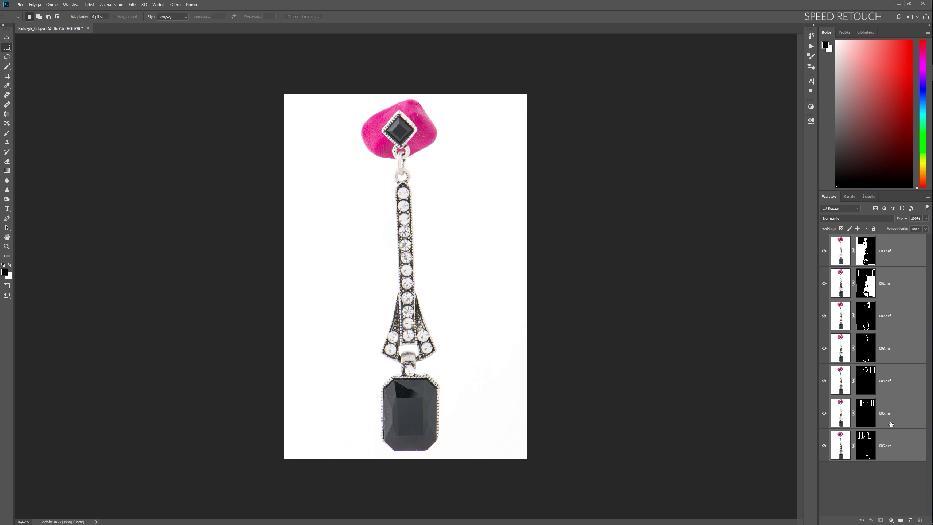
- Select the Healing Brush, make it smaller, and zoom in on the earring
{"action": "scroll", "coordinate": [401, 119], "scroll_direction": "up", "scroll_amount": 6}
{"action": "key", "text": "j"}
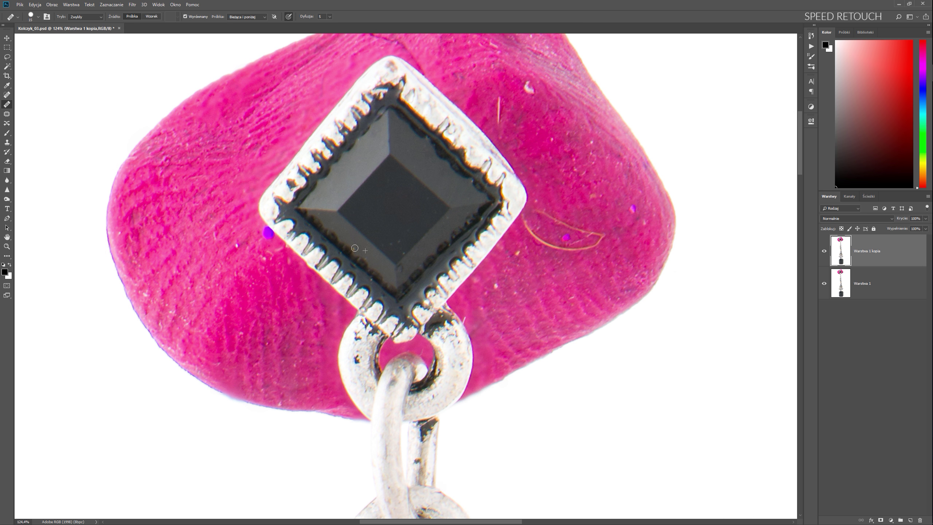
{"action": "scroll", "coordinate": [409, 232], "scroll_direction": "up", "scroll_amount": 2}
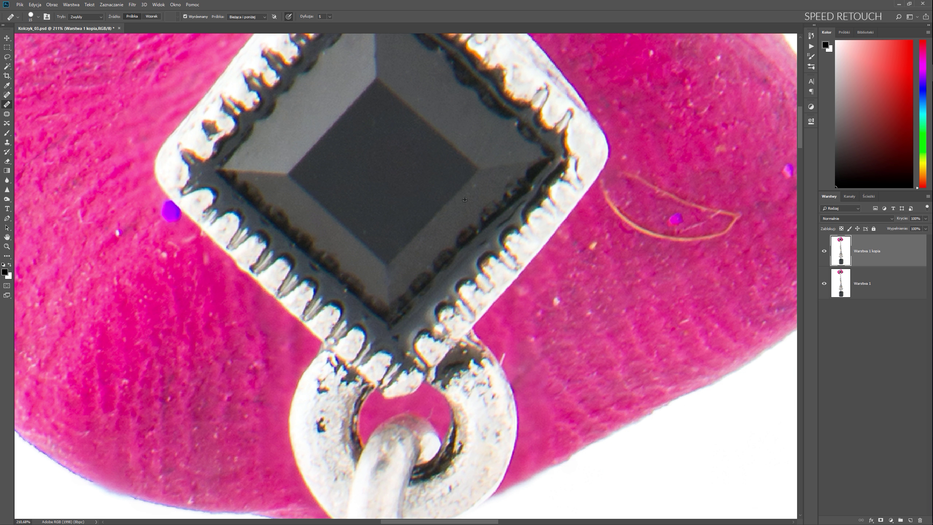
{"action": "scroll", "coordinate": [465, 199], "scroll_direction": "up", "scroll_amount": 2}
{"action": "scroll", "coordinate": [426, 225], "scroll_direction": "down", "scroll_amount": 3}
{"action": "scroll", "coordinate": [429, 239], "scroll_direction": "left", "scroll_amount": 3}
{"action": "key", "text": "bracketleft"}
{"action": "key", "text": "bracketleft"}
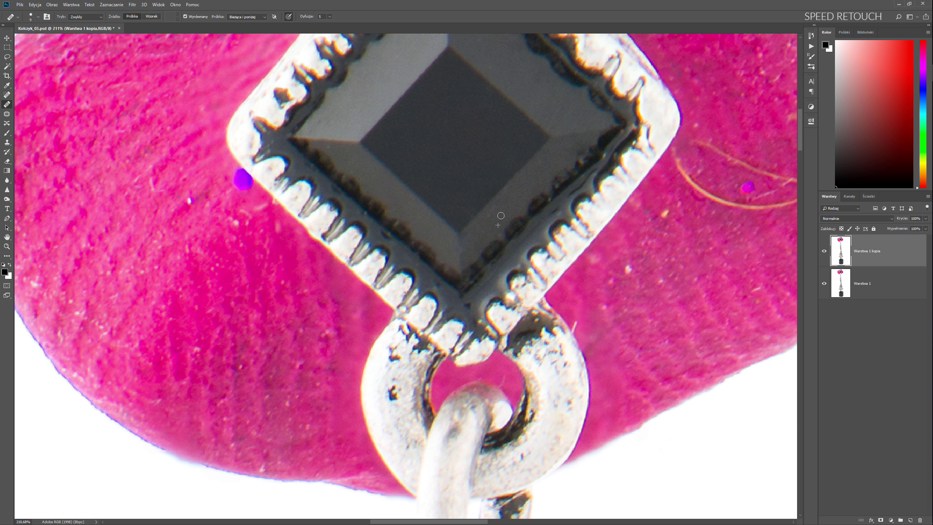
- Pan and zoom across the earring to inspect the pink stone for dust spots
{"action": "scroll", "coordinate": [501, 215], "scroll_direction": "down", "scroll_amount": 2}
{"action": "scroll", "coordinate": [420, 334], "scroll_direction": "left", "scroll_amount": 1}
{"action": "scroll", "coordinate": [423, 289], "scroll_direction": "up", "scroll_amount": 7}
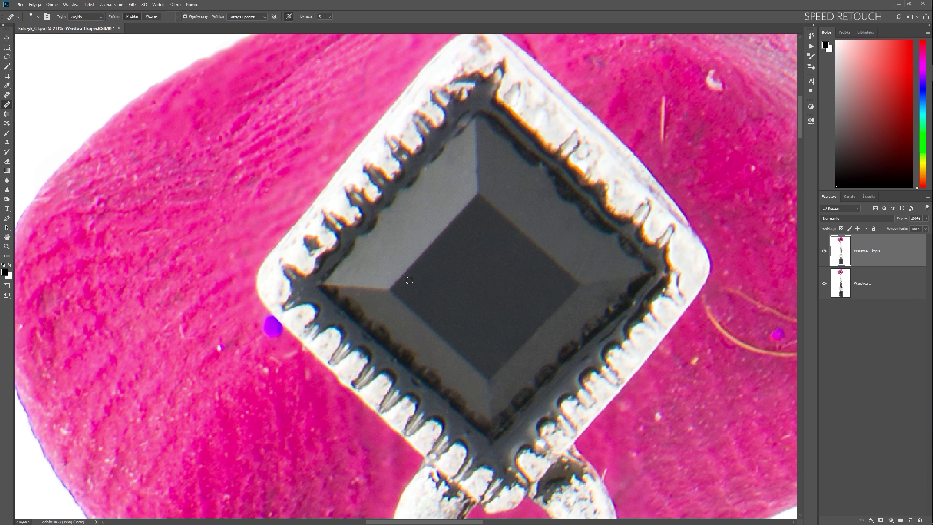
{"action": "scroll", "coordinate": [448, 161], "scroll_direction": "down", "scroll_amount": 6}
{"action": "scroll", "coordinate": [571, 317], "scroll_direction": "right", "scroll_amount": 1}
{"action": "scroll", "coordinate": [553, 300], "scroll_direction": "down", "scroll_amount": 3}
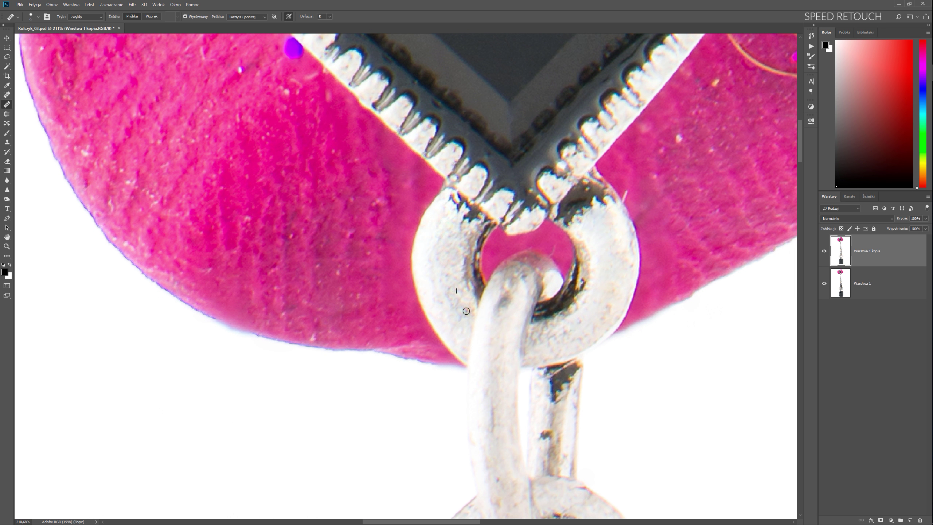
{"action": "scroll", "coordinate": [536, 285], "scroll_direction": "down", "scroll_amount": 4}
{"action": "scroll", "coordinate": [521, 271], "scroll_direction": "down", "scroll_amount": 6}
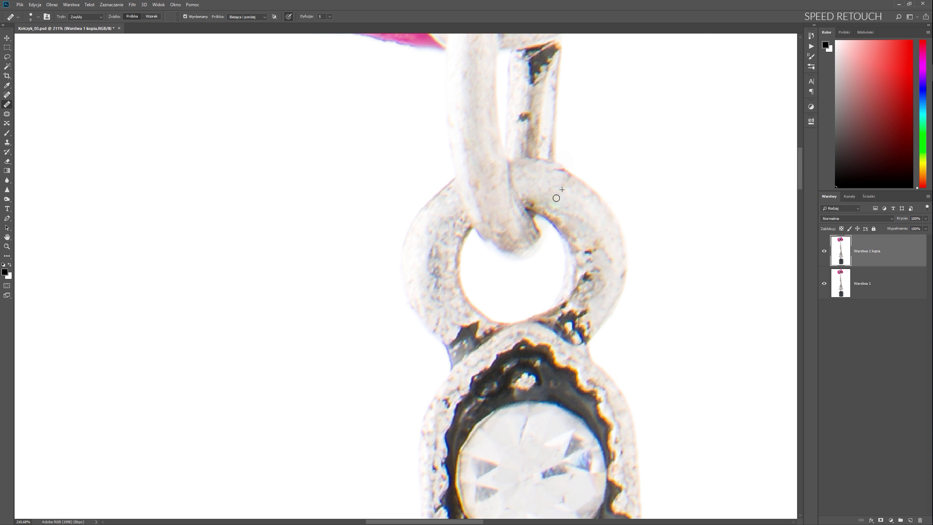
{"action": "scroll", "coordinate": [539, 191], "scroll_direction": "down", "scroll_amount": 2}
{"action": "scroll", "coordinate": [514, 198], "scroll_direction": "down", "scroll_amount": 5}
{"action": "scroll", "coordinate": [477, 208], "scroll_direction": "down", "scroll_amount": 10}
{"action": "scroll", "coordinate": [441, 217], "scroll_direction": "down", "scroll_amount": 10}
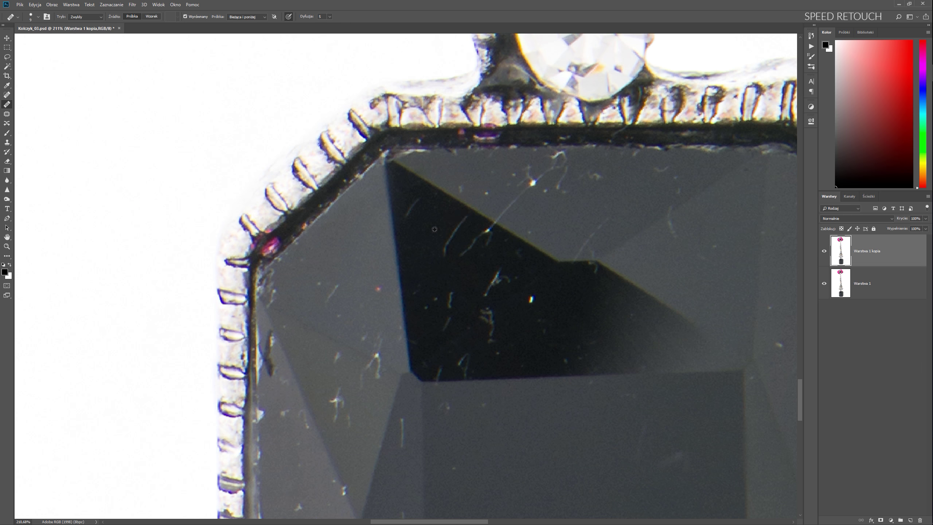
{"action": "key", "text": "s"}
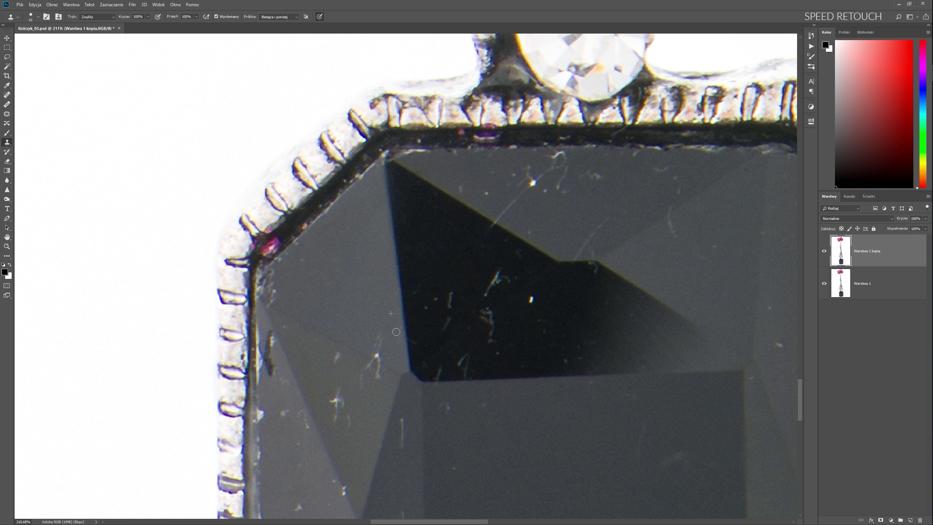
- Clone out scratches along the black stone's lower edge with a larger Clone Stamp brush
{"action": "scroll", "coordinate": [352, 256], "scroll_direction": "down", "scroll_amount": 5}
{"action": "left_click_drag", "start_coordinate": [382, 299], "coordinate": [478, 300]}
{"action": "scroll", "coordinate": [491, 271], "scroll_direction": "down", "scroll_amount": 2}
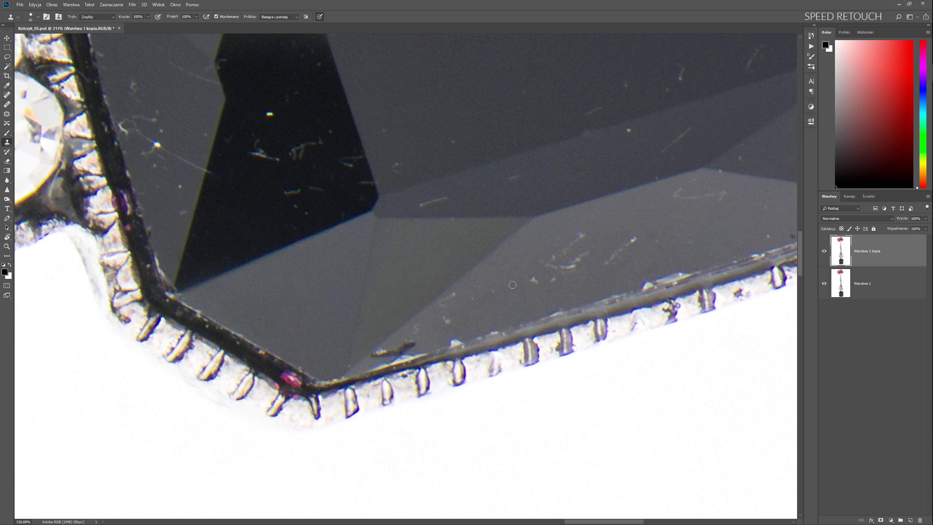
{"action": "key", "text": "bracketright"}
{"action": "scroll", "coordinate": [478, 192], "scroll_direction": "down", "scroll_amount": 3}
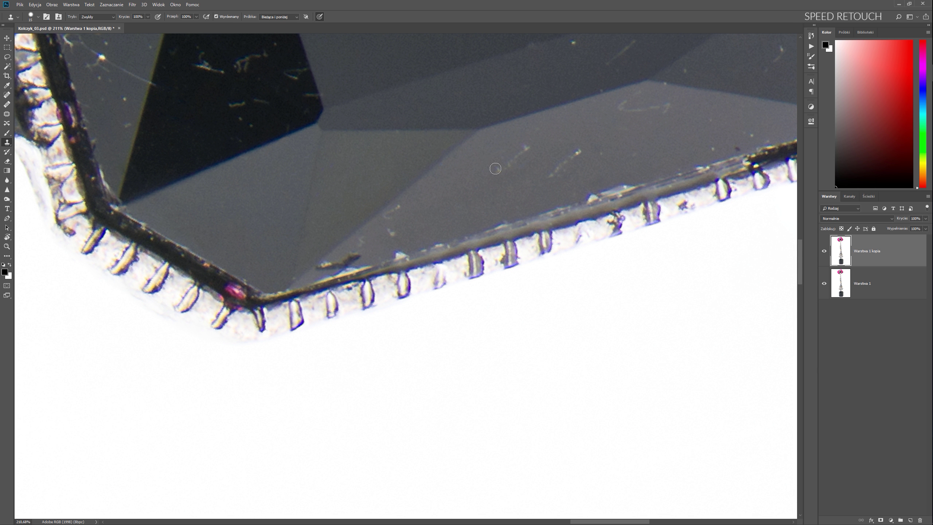
{"action": "scroll", "coordinate": [396, 227], "scroll_direction": "down", "scroll_amount": 1}
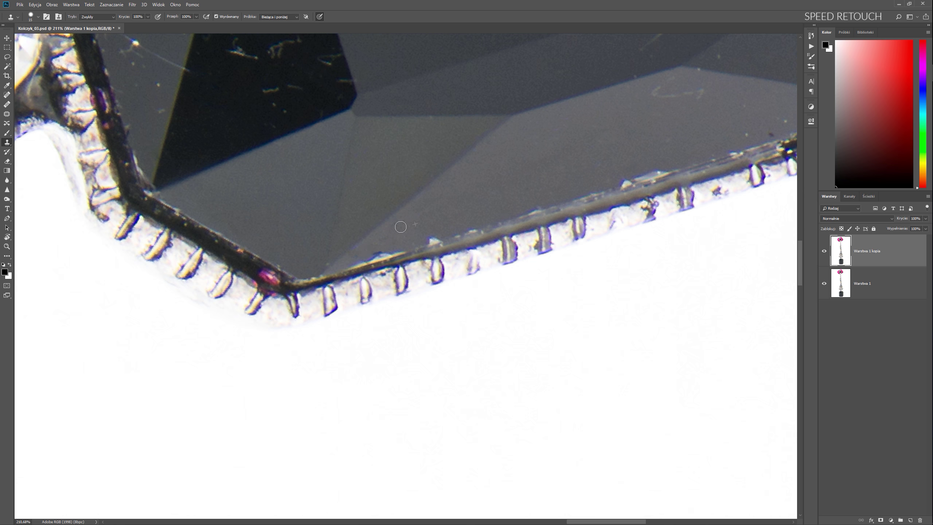
{"action": "left_click_drag", "start_coordinate": [478, 205], "coordinate": [398, 196]}
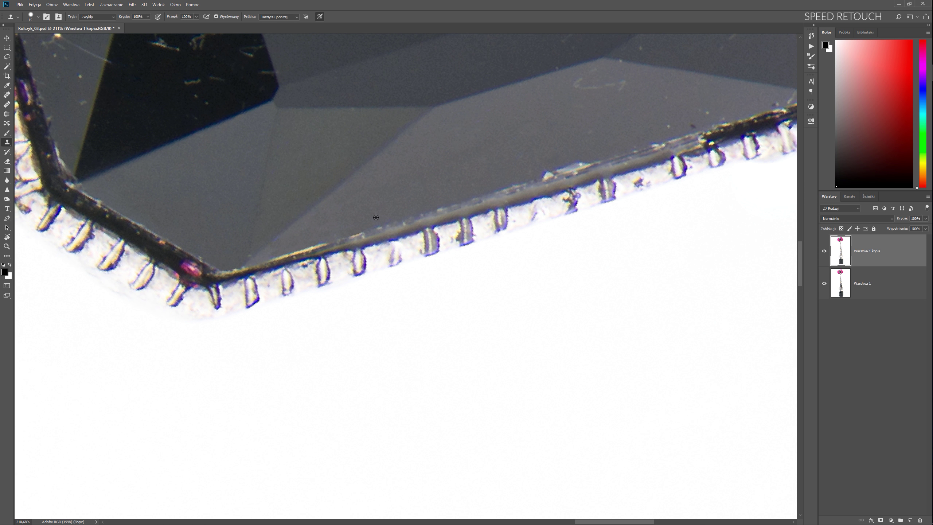
{"action": "scroll", "coordinate": [376, 217], "scroll_direction": "right", "scroll_amount": 3}
{"action": "scroll", "coordinate": [375, 217], "scroll_direction": "up", "scroll_amount": 2}
{"action": "scroll", "coordinate": [577, 212], "scroll_direction": "right", "scroll_amount": 1}
{"action": "scroll", "coordinate": [458, 189], "scroll_direction": "up", "scroll_amount": 2}
{"action": "scroll", "coordinate": [380, 219], "scroll_direction": "right", "scroll_amount": 2}
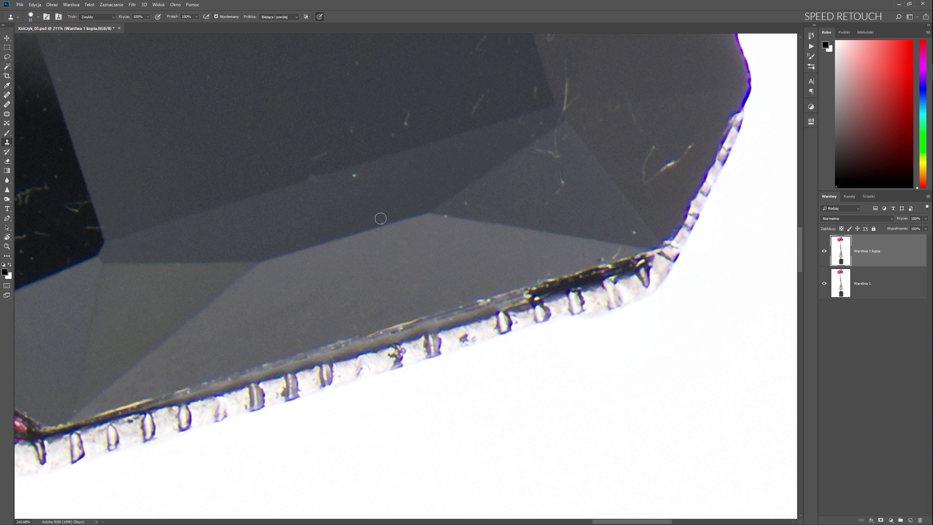
{"action": "scroll", "coordinate": [582, 261], "scroll_direction": "up", "scroll_amount": 2}
{"action": "scroll", "coordinate": [499, 219], "scroll_direction": "right", "scroll_amount": 1}
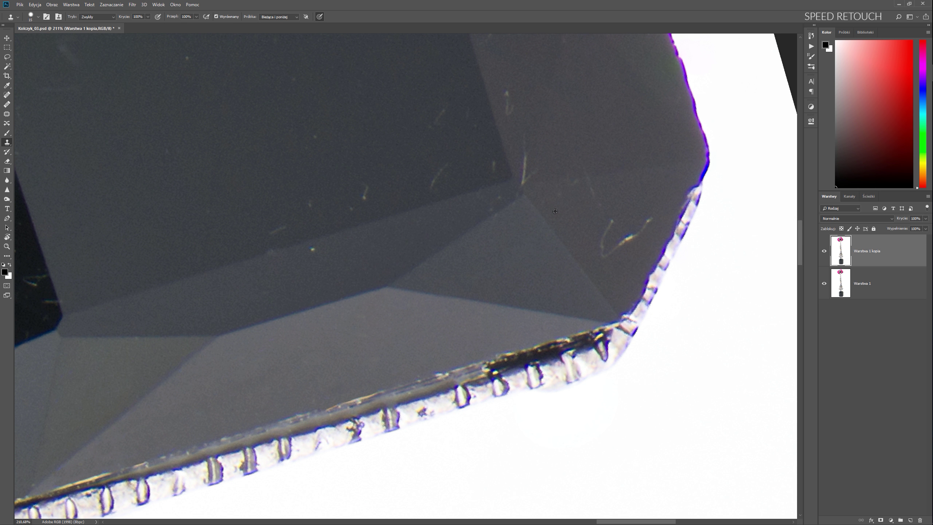
- Keep cloning away scratches across the stone's facets, rotating the view toward its right edge
{"action": "scroll", "coordinate": [516, 167], "scroll_direction": "up", "scroll_amount": 1}
{"action": "scroll", "coordinate": [520, 321], "scroll_direction": "up", "scroll_amount": 3}
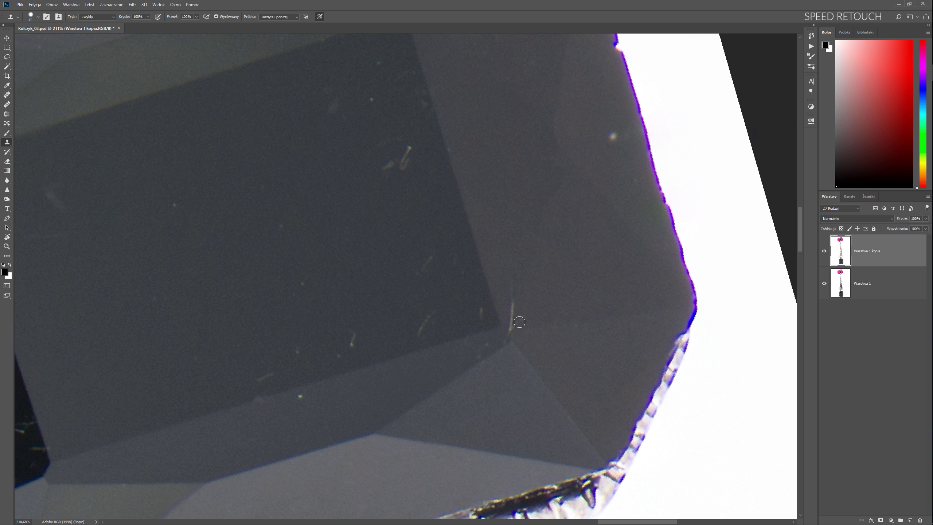
{"action": "scroll", "coordinate": [411, 326], "scroll_direction": "down", "scroll_amount": 3}
{"action": "scroll", "coordinate": [453, 312], "scroll_direction": "left", "scroll_amount": 5}
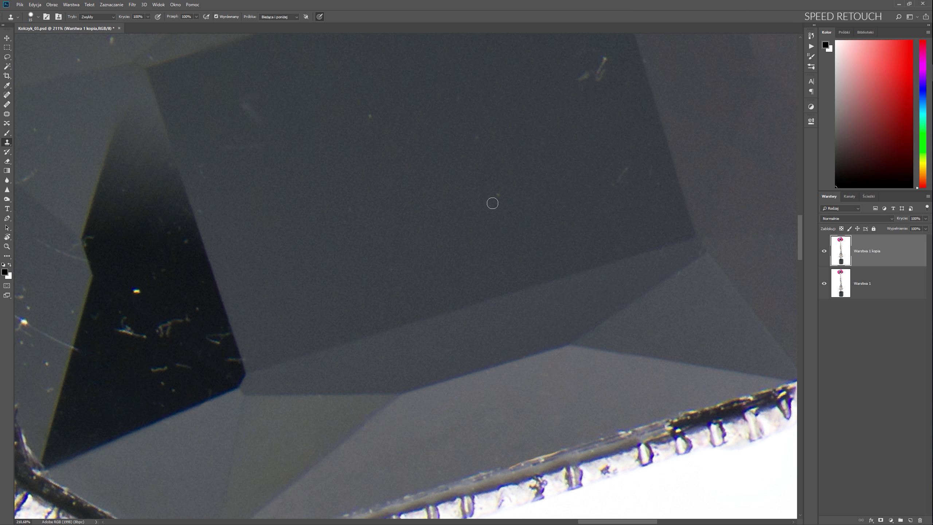
{"action": "scroll", "coordinate": [493, 203], "scroll_direction": "up", "scroll_amount": 3}
{"action": "scroll", "coordinate": [373, 221], "scroll_direction": "left", "scroll_amount": 3}
{"action": "scroll", "coordinate": [448, 131], "scroll_direction": "up", "scroll_amount": 2}
{"action": "scroll", "coordinate": [533, 220], "scroll_direction": "up", "scroll_amount": 1}
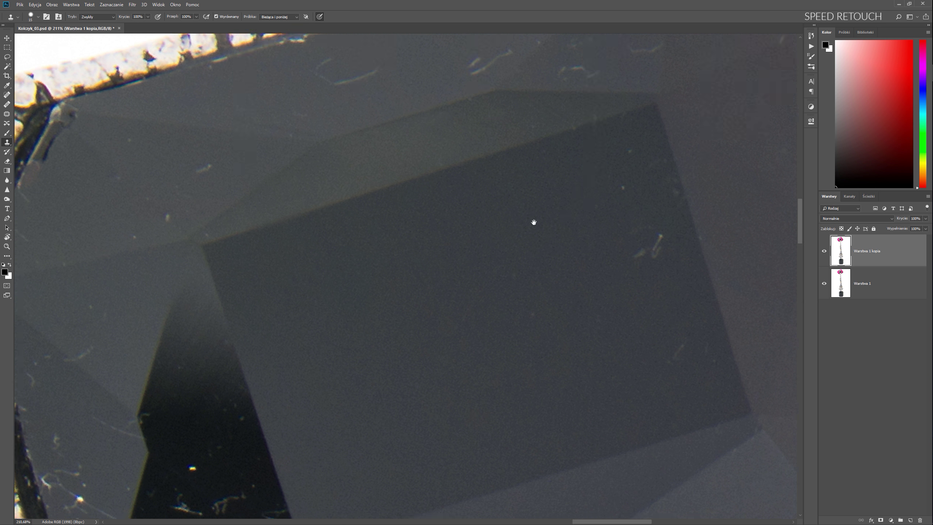
{"action": "scroll", "coordinate": [533, 220], "scroll_direction": "down", "scroll_amount": 3}
{"action": "scroll", "coordinate": [532, 215], "scroll_direction": "right", "scroll_amount": 4}
{"action": "scroll", "coordinate": [565, 221], "scroll_direction": "up", "scroll_amount": 2}
{"action": "scroll", "coordinate": [569, 177], "scroll_direction": "up", "scroll_amount": 1}
{"action": "scroll", "coordinate": [569, 165], "scroll_direction": "left", "scroll_amount": 1}
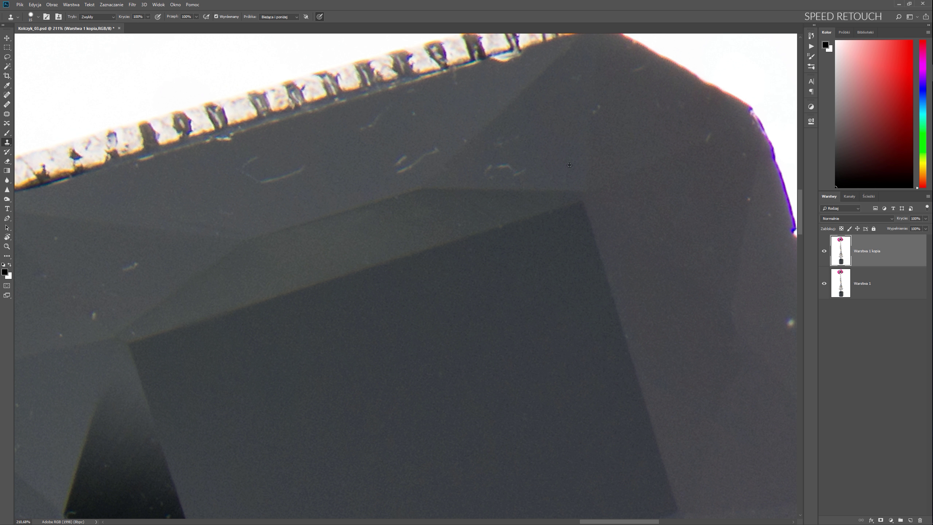
{"action": "scroll", "coordinate": [521, 173], "scroll_direction": "up", "scroll_amount": 2}
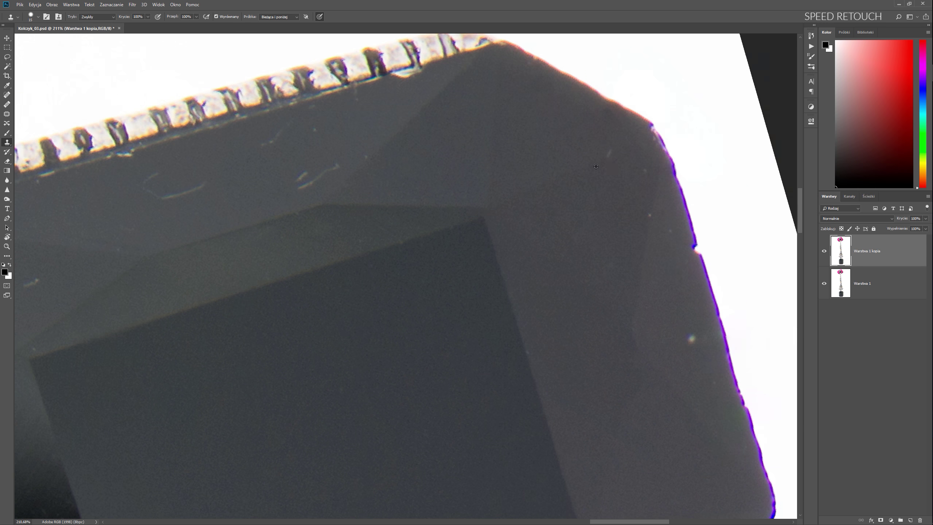
{"action": "left_click_drag", "start_coordinate": [521, 173], "coordinate": [488, 147]}
- Alternate Patch and Clone Stamp tools to remove blemishes from the black gem
{"action": "key", "text": "j"}
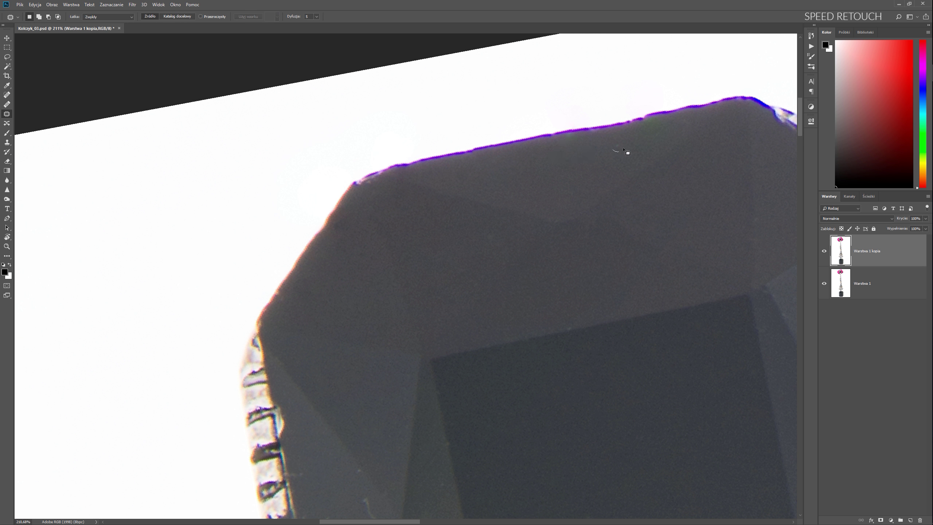
{"action": "scroll", "coordinate": [393, 321], "scroll_direction": "down", "scroll_amount": 5}
{"action": "scroll", "coordinate": [394, 322], "scroll_direction": "left", "scroll_amount": 1}
{"action": "scroll", "coordinate": [419, 274], "scroll_direction": "down", "scroll_amount": 3}
{"action": "scroll", "coordinate": [406, 322], "scroll_direction": "down", "scroll_amount": 2}
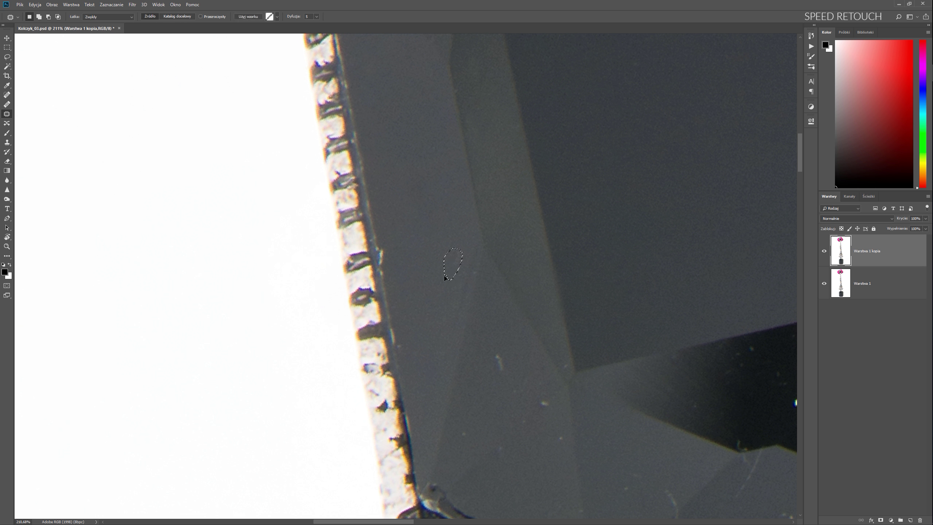
{"action": "key", "text": "s"}
{"action": "key", "text": "j"}
{"action": "scroll", "coordinate": [404, 297], "scroll_direction": "down", "scroll_amount": 3}
{"action": "scroll", "coordinate": [404, 297], "scroll_direction": "left", "scroll_amount": 2}
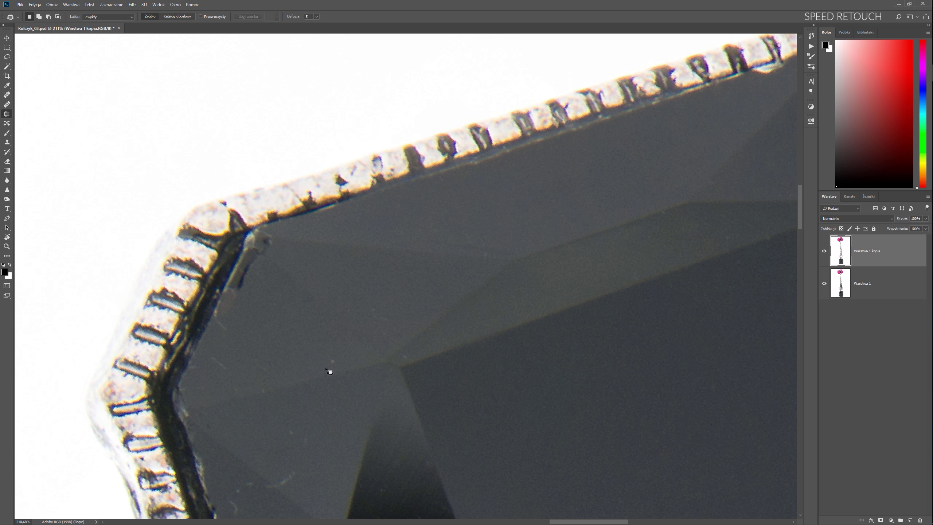
{"action": "scroll", "coordinate": [349, 354], "scroll_direction": "down", "scroll_amount": 3}
{"action": "scroll", "coordinate": [349, 353], "scroll_direction": "left", "scroll_amount": 2}
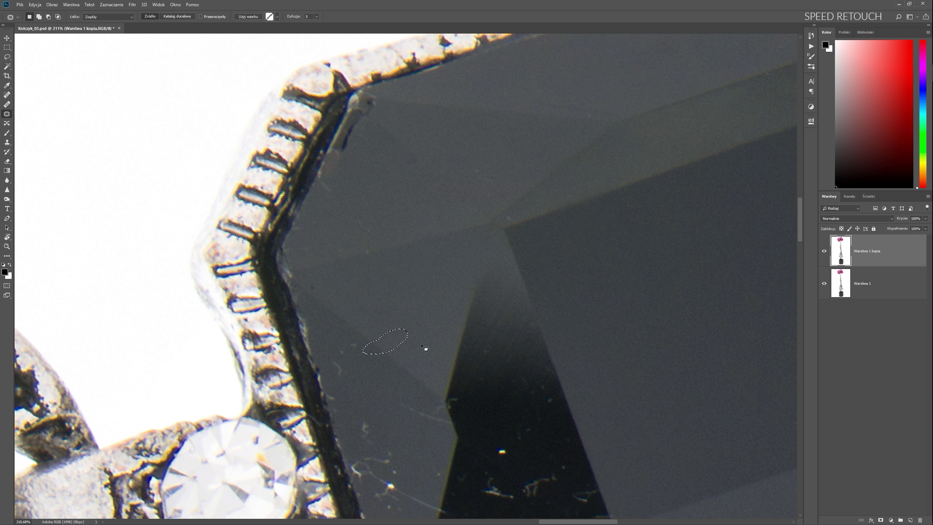
{"action": "scroll", "coordinate": [404, 363], "scroll_direction": "down", "scroll_amount": 1}
- Patch out a small scratch on the black gem's facet
{"action": "key", "text": "s"}
{"action": "scroll", "coordinate": [389, 294], "scroll_direction": "up", "scroll_amount": 1}
{"action": "scroll", "coordinate": [374, 203], "scroll_direction": "up", "scroll_amount": 2}
{"action": "scroll", "coordinate": [394, 217], "scroll_direction": "up", "scroll_amount": 1}
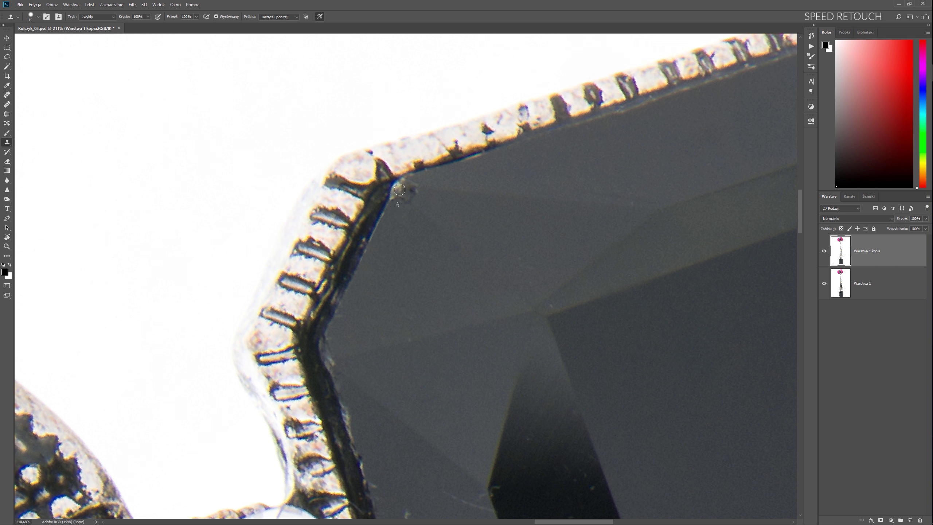
{"action": "scroll", "coordinate": [412, 200], "scroll_direction": "down", "scroll_amount": 2}
{"action": "scroll", "coordinate": [413, 201], "scroll_direction": "right", "scroll_amount": 2}
{"action": "scroll", "coordinate": [406, 161], "scroll_direction": "down", "scroll_amount": 3}
{"action": "scroll", "coordinate": [406, 161], "scroll_direction": "right", "scroll_amount": 1}
{"action": "key", "text": "j"}
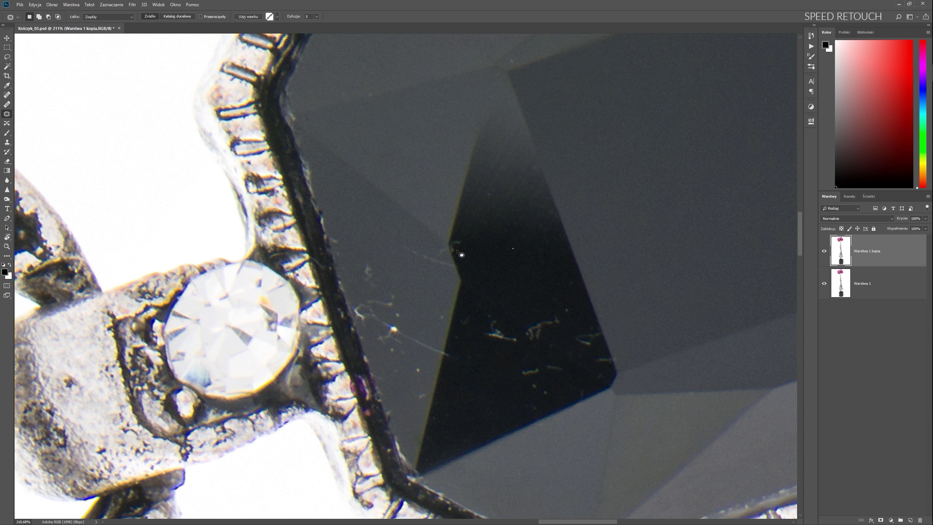
{"action": "scroll", "coordinate": [394, 316], "scroll_direction": "right", "scroll_amount": 2}
{"action": "scroll", "coordinate": [394, 317], "scroll_direction": "down", "scroll_amount": 1}
{"action": "scroll", "coordinate": [440, 301], "scroll_direction": "down", "scroll_amount": 2}
{"action": "left_click_drag", "start_coordinate": [459, 293], "coordinate": [462, 295]}
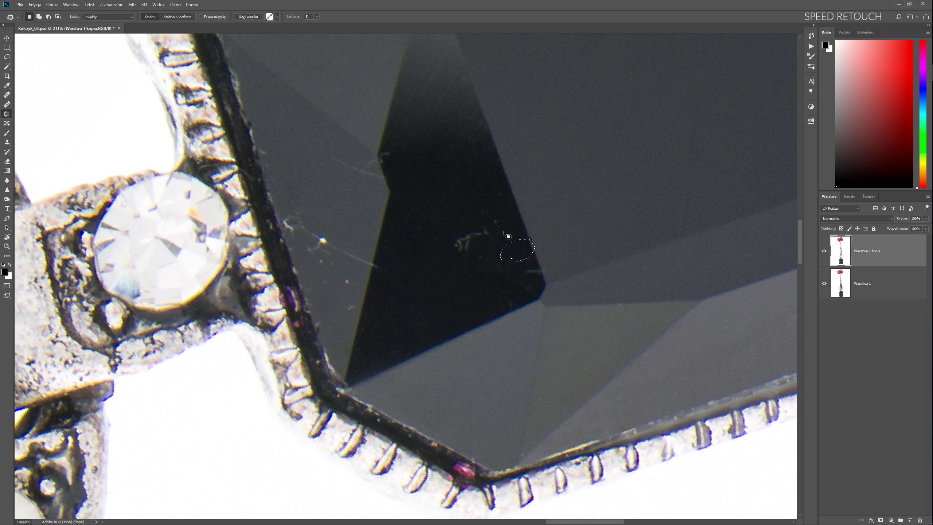
- Clone over the remaining dust specks around the gem and its frame
{"action": "scroll", "coordinate": [504, 217], "scroll_direction": "down", "scroll_amount": 1}
{"action": "scroll", "coordinate": [537, 239], "scroll_direction": "down", "scroll_amount": 5}
{"action": "scroll", "coordinate": [537, 239], "scroll_direction": "left", "scroll_amount": 3}
{"action": "scroll", "coordinate": [340, 172], "scroll_direction": "up", "scroll_amount": 1}
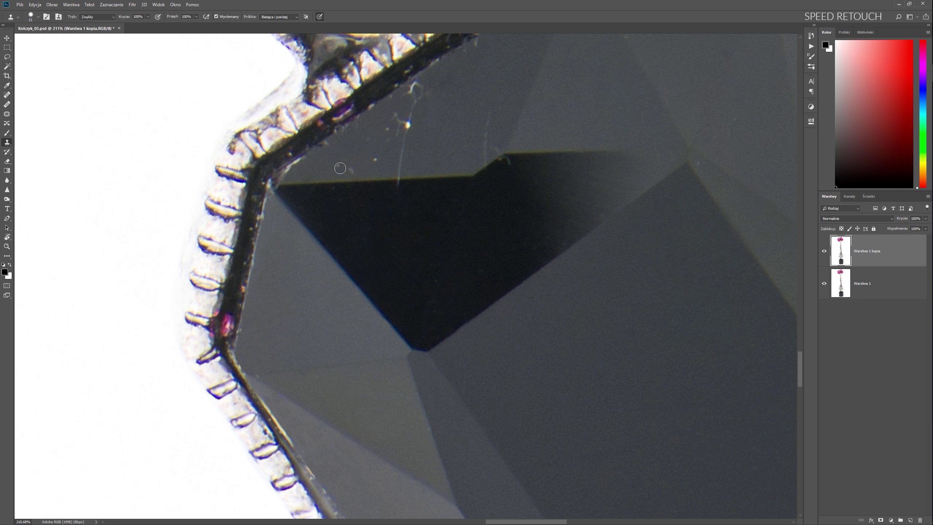
{"action": "scroll", "coordinate": [404, 146], "scroll_direction": "up", "scroll_amount": 3}
{"action": "scroll", "coordinate": [406, 271], "scroll_direction": "right", "scroll_amount": 3}
{"action": "key", "text": "s"}
{"action": "scroll", "coordinate": [407, 216], "scroll_direction": "up", "scroll_amount": 2}
{"action": "scroll", "coordinate": [407, 217], "scroll_direction": "down", "scroll_amount": 1}
{"action": "scroll", "coordinate": [374, 224], "scroll_direction": "left", "scroll_amount": 4}
{"action": "scroll", "coordinate": [374, 223], "scroll_direction": "down", "scroll_amount": 1}
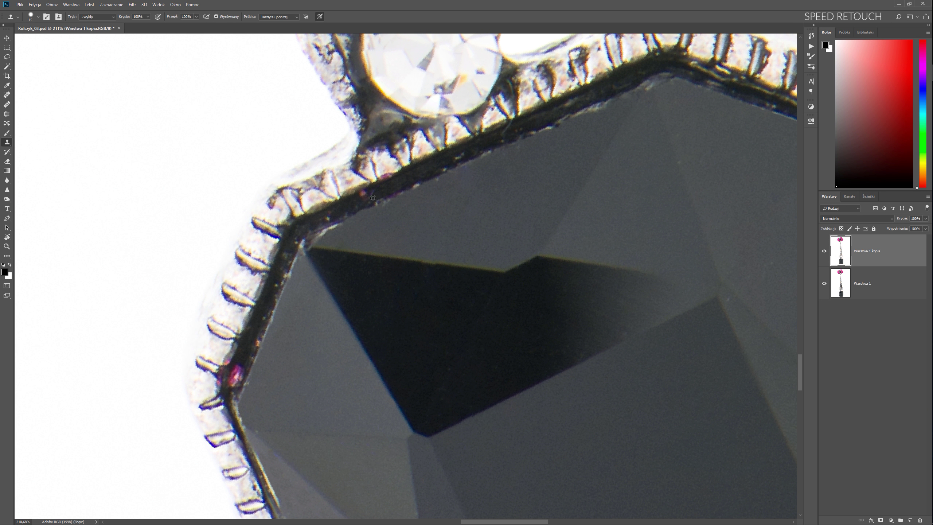
{"action": "scroll", "coordinate": [440, 162], "scroll_direction": "up", "scroll_amount": 2}
{"action": "scroll", "coordinate": [457, 208], "scroll_direction": "right", "scroll_amount": 2}
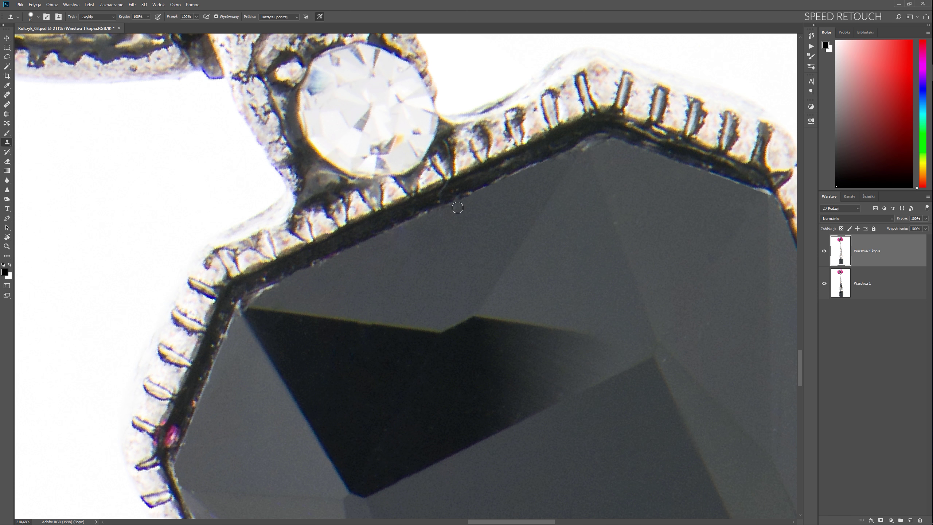
{"action": "scroll", "coordinate": [512, 161], "scroll_direction": "down", "scroll_amount": 2}
{"action": "scroll", "coordinate": [410, 204], "scroll_direction": "left", "scroll_amount": 2}
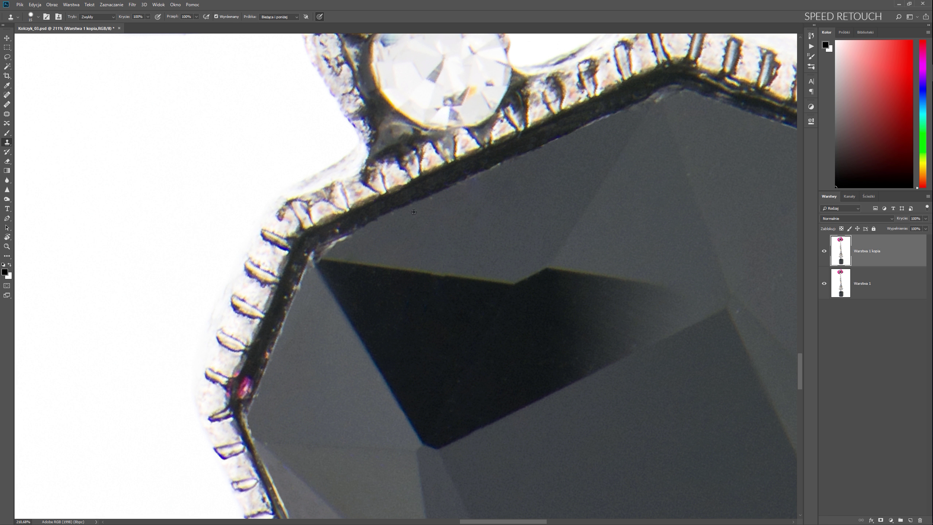
{"action": "scroll", "coordinate": [341, 231], "scroll_direction": "down", "scroll_amount": 3}
- Finish cleaning the frame, panning around the earring and dragging across the image
{"action": "scroll", "coordinate": [340, 231], "scroll_direction": "left", "scroll_amount": 2}
{"action": "scroll", "coordinate": [349, 224], "scroll_direction": "down", "scroll_amount": 1}
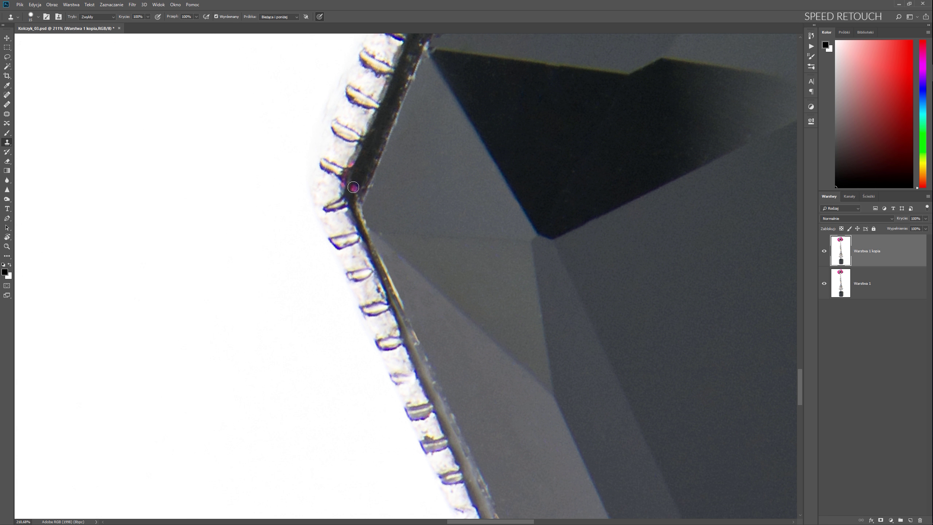
{"action": "scroll", "coordinate": [357, 217], "scroll_direction": "right", "scroll_amount": 4}
{"action": "scroll", "coordinate": [365, 210], "scroll_direction": "up", "scroll_amount": 1}
{"action": "scroll", "coordinate": [422, 197], "scroll_direction": "right", "scroll_amount": 3}
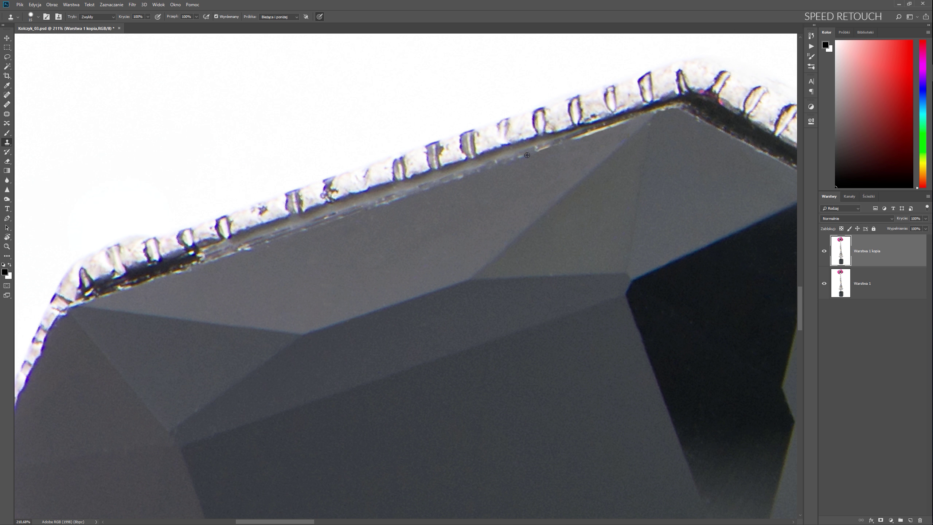
{"action": "scroll", "coordinate": [535, 192], "scroll_direction": "up", "scroll_amount": 2}
{"action": "scroll", "coordinate": [579, 151], "scroll_direction": "left", "scroll_amount": 5}
{"action": "scroll", "coordinate": [339, 138], "scroll_direction": "down", "scroll_amount": 5}
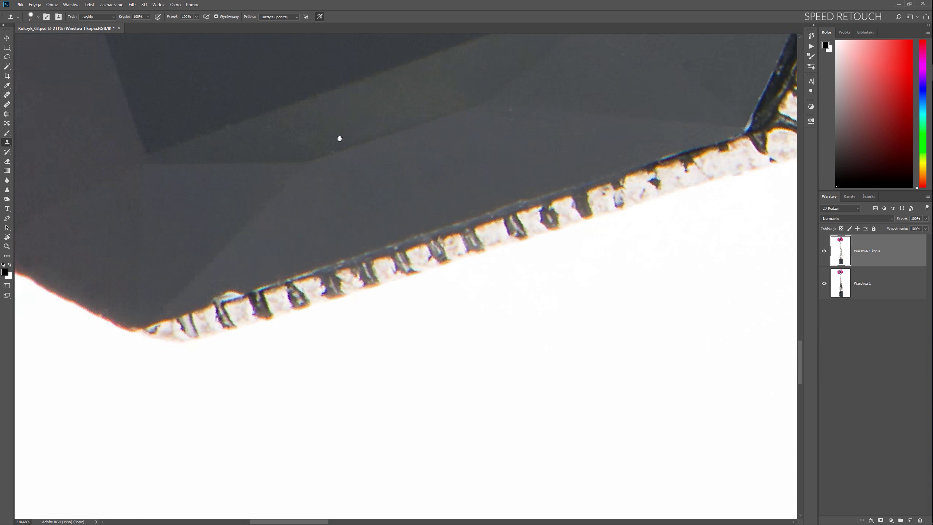
{"action": "scroll", "coordinate": [499, 244], "scroll_direction": "right", "scroll_amount": 5}
{"action": "scroll", "coordinate": [485, 248], "scroll_direction": "up", "scroll_amount": 1}
{"action": "scroll", "coordinate": [485, 248], "scroll_direction": "right", "scroll_amount": 5}
{"action": "scroll", "coordinate": [514, 239], "scroll_direction": "up", "scroll_amount": 3}
{"action": "scroll", "coordinate": [532, 235], "scroll_direction": "right", "scroll_amount": 3}
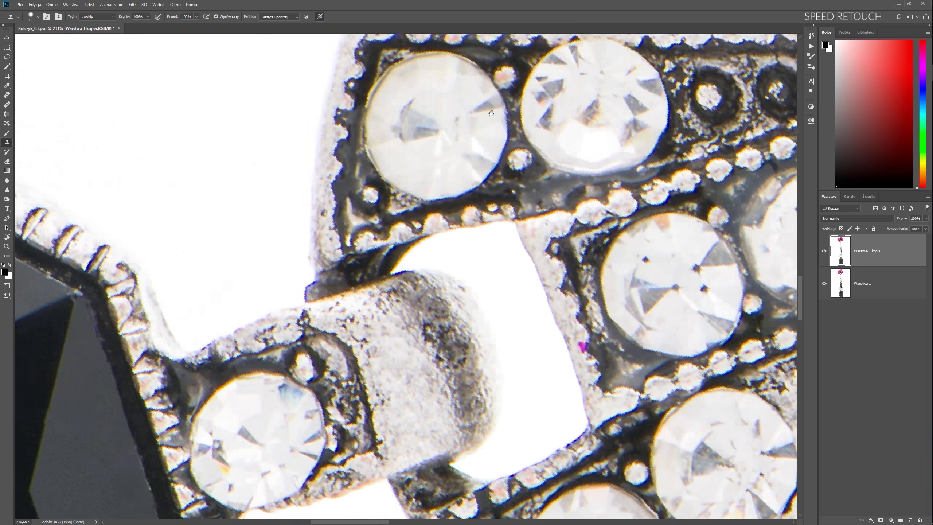
{"action": "mouse_move", "coordinate": [554, 188]}
{"action": "left_mouse_down"}
{"action": "mouse_move", "coordinate": [426, 250]}
{"action": "mouse_move", "coordinate": [348, 233]}
{"action": "mouse_move", "coordinate": [337, 246]}
{"action": "left_mouse_up"}
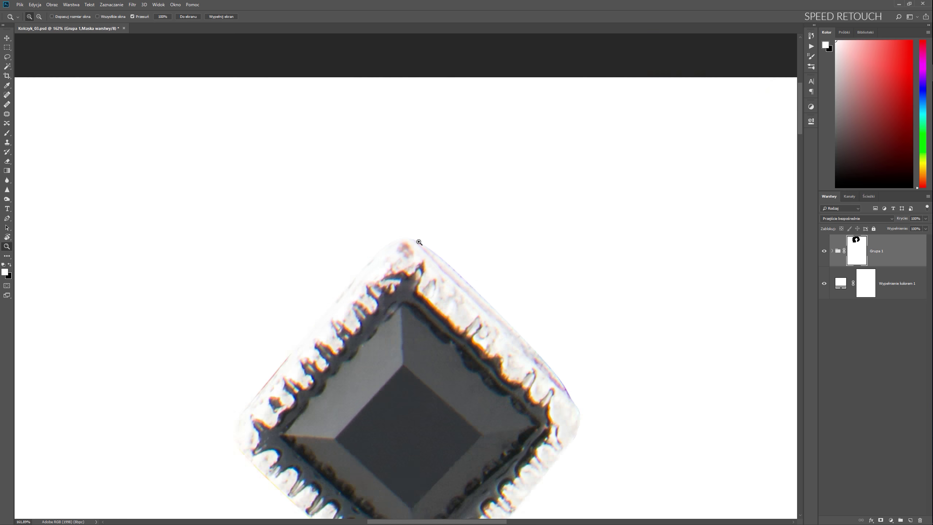
- Paint Warstwa 2's mask along the gem's top frame edge and add a new cloning layer
{"action": "key", "text": "j"}
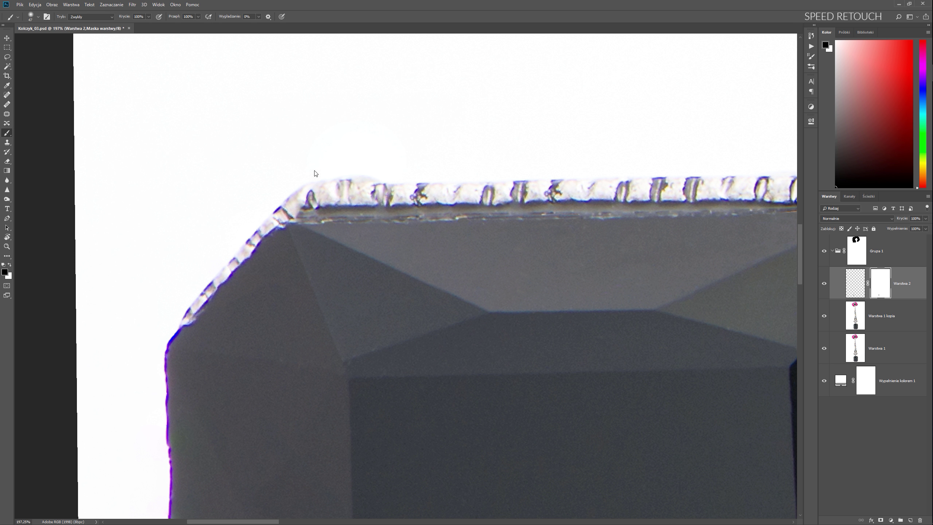
{"action": "left_click_drag", "start_coordinate": [303, 216], "coordinate": [380, 200]}
{"action": "key", "text": "x"}
{"action": "key", "text": "x"}
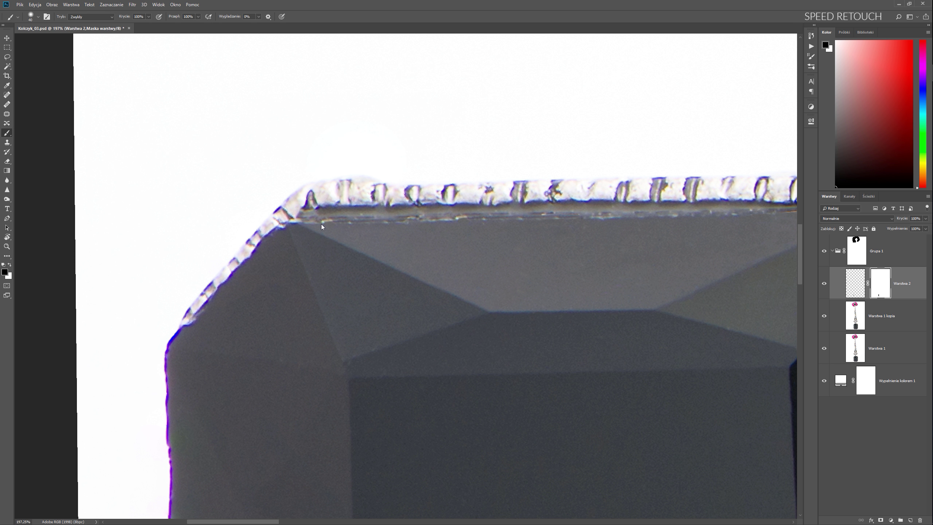
{"action": "key", "text": "s"}
{"action": "scroll", "coordinate": [474, 230], "scroll_direction": "up", "scroll_amount": 2}
{"action": "key", "text": "ctrl+shift+alt+n"}
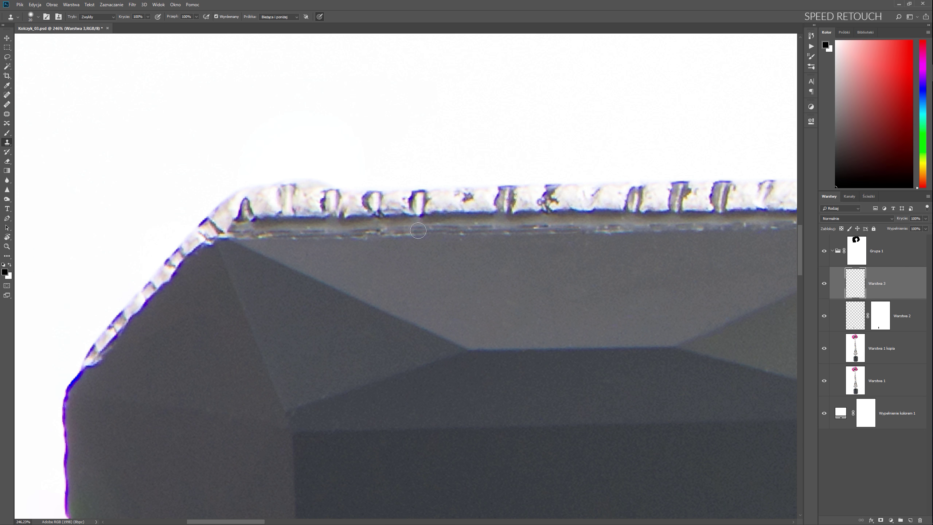
{"action": "scroll", "coordinate": [285, 234], "scroll_direction": "down", "scroll_amount": 10}
- Collapse the Grupa 1 group and add a Levels adjustment layer
{"action": "left_click", "coordinate": [831, 250]}
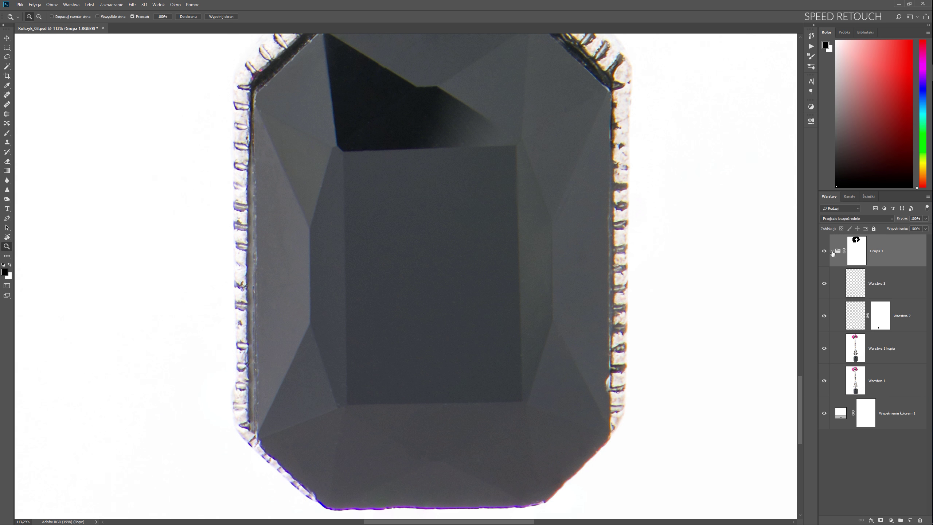
{"action": "left_click", "coordinate": [891, 520]}
{"action": "left_click", "coordinate": [889, 419]}
{"action": "scroll", "coordinate": [447, 296], "scroll_direction": "up", "scroll_amount": 5}
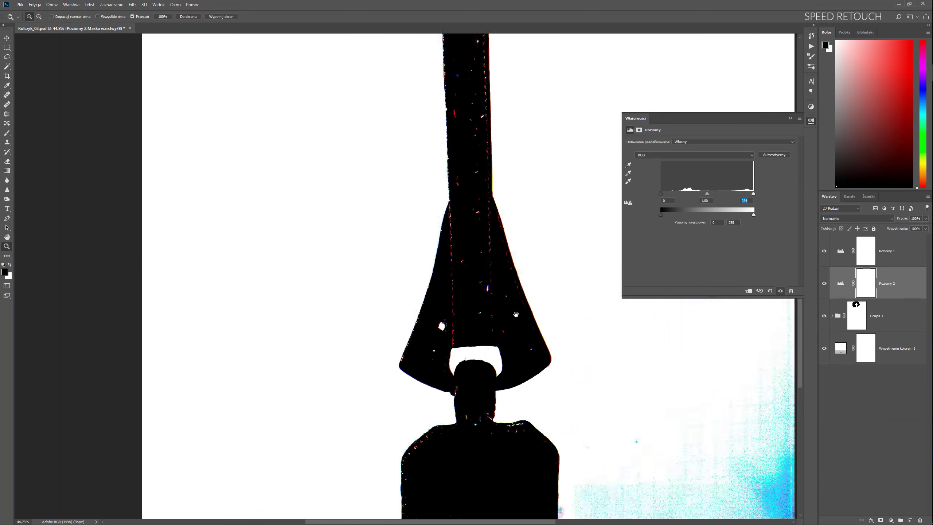
{"action": "scroll", "coordinate": [447, 295], "scroll_direction": "down", "scroll_amount": 5}
- Brush out the stray specks below the gem on Grupa 1's mask
{"action": "left_click", "coordinate": [855, 319]}
{"action": "key", "text": "b"}
{"action": "left_click_drag", "start_coordinate": [749, 368], "coordinate": [710, 173]}
{"action": "scroll", "coordinate": [283, 333], "scroll_direction": "up", "scroll_amount": 3}
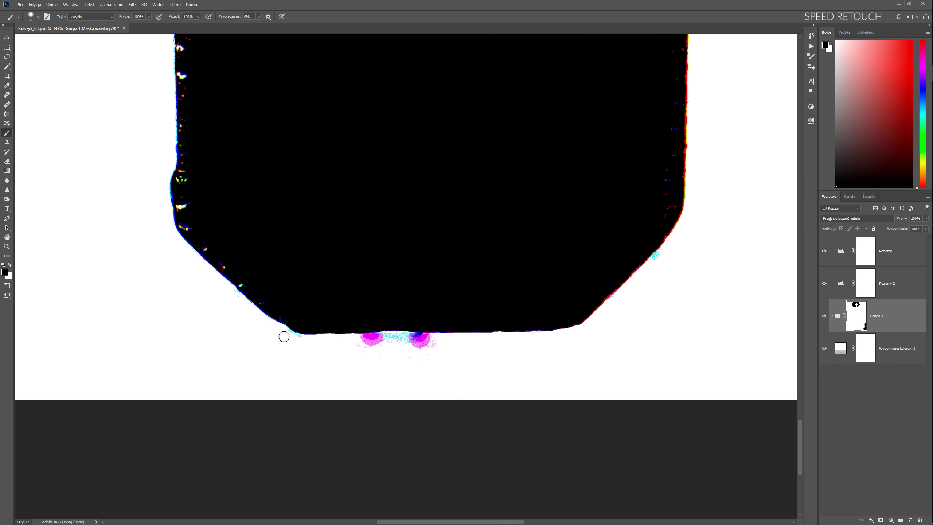
{"action": "scroll", "coordinate": [467, 284], "scroll_direction": "up", "scroll_amount": 2}
{"action": "scroll", "coordinate": [574, 228], "scroll_direction": "down", "scroll_amount": 1}
- Hide Poziomy 1 and add a Hue/Saturation adjustment above Poziomy 2
{"action": "left_click", "coordinate": [824, 251]}
{"action": "key", "text": "z"}
{"action": "scroll", "coordinate": [483, 308], "scroll_direction": "down", "scroll_amount": 3}
{"action": "scroll", "coordinate": [518, 285], "scroll_direction": "down", "scroll_amount": 2}
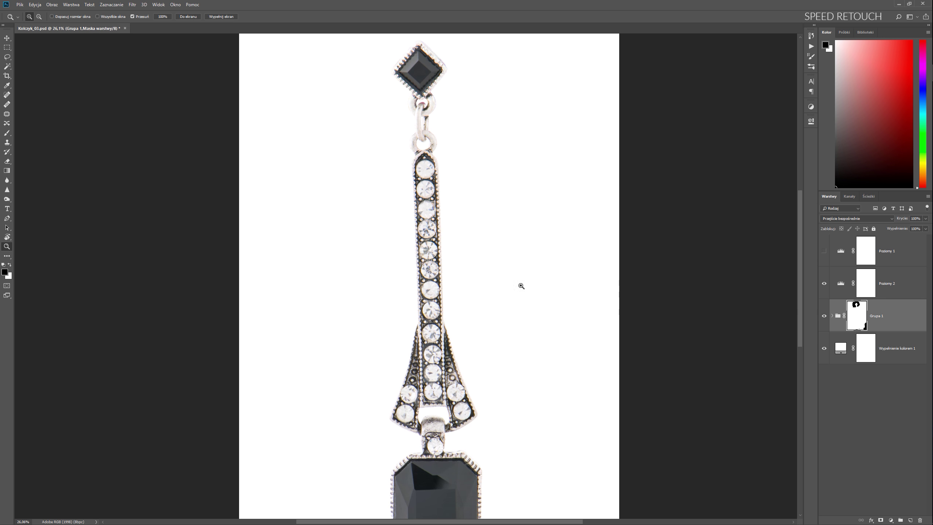
{"action": "left_click", "coordinate": [889, 283]}
{"action": "left_click", "coordinate": [891, 520]}
{"action": "left_click", "coordinate": [890, 450]}
{"action": "scroll", "coordinate": [441, 258], "scroll_direction": "down", "scroll_amount": 10}
{"action": "left_click", "coordinate": [715, 151]}
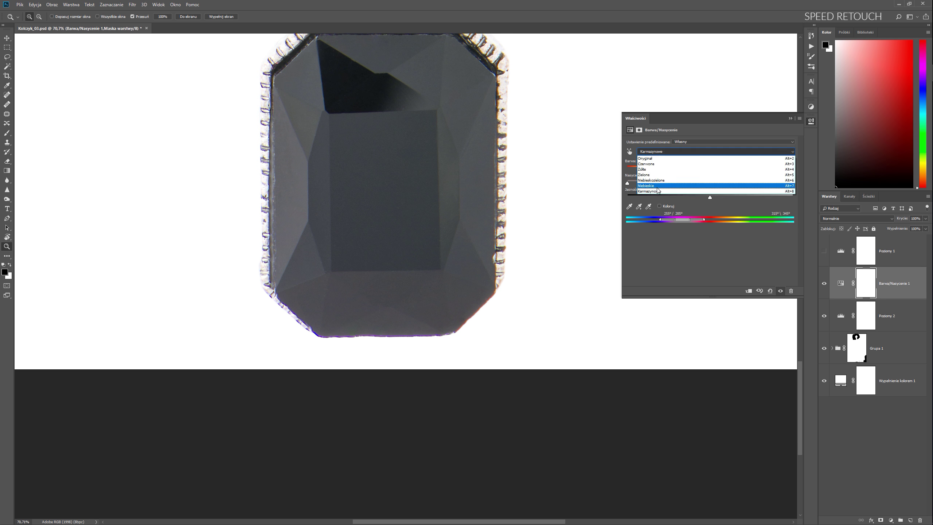
- Lower the Yellows saturation in the Hue/Saturation adjustment
{"action": "left_click", "coordinate": [715, 172]}
{"action": "left_click", "coordinate": [716, 151]}
{"action": "left_click", "coordinate": [715, 165]}
{"action": "left_click_drag", "start_coordinate": [709, 183], "coordinate": [774, 183]}
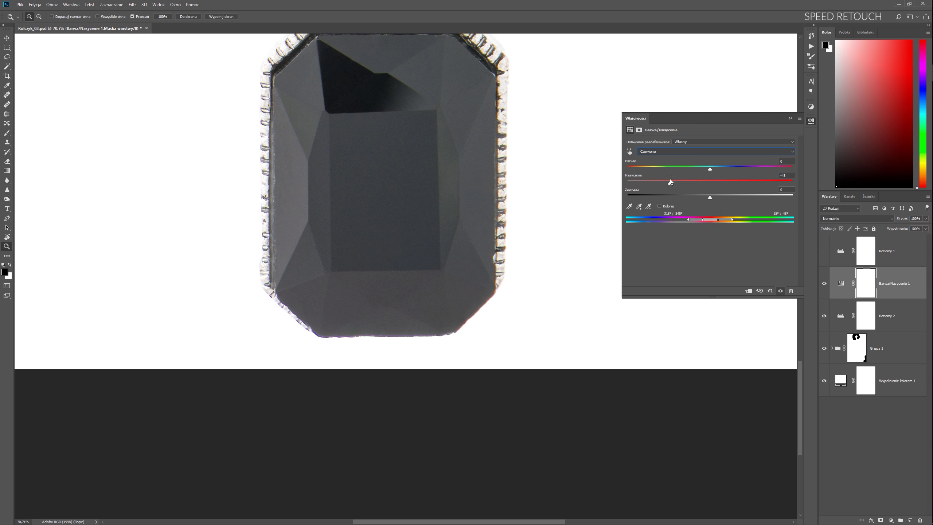
{"action": "scroll", "coordinate": [696, 179], "scroll_direction": "down", "scroll_amount": 3}
{"action": "scroll", "coordinate": [367, 220], "scroll_direction": "up", "scroll_amount": 5}
- Add a second Hue/Saturation layer with an inverted, hidden mask and a white brush
{"action": "left_click", "coordinate": [891, 520]}
{"action": "left_click", "coordinate": [891, 450]}
{"action": "scroll", "coordinate": [502, 285], "scroll_direction": "down", "scroll_amount": 4}
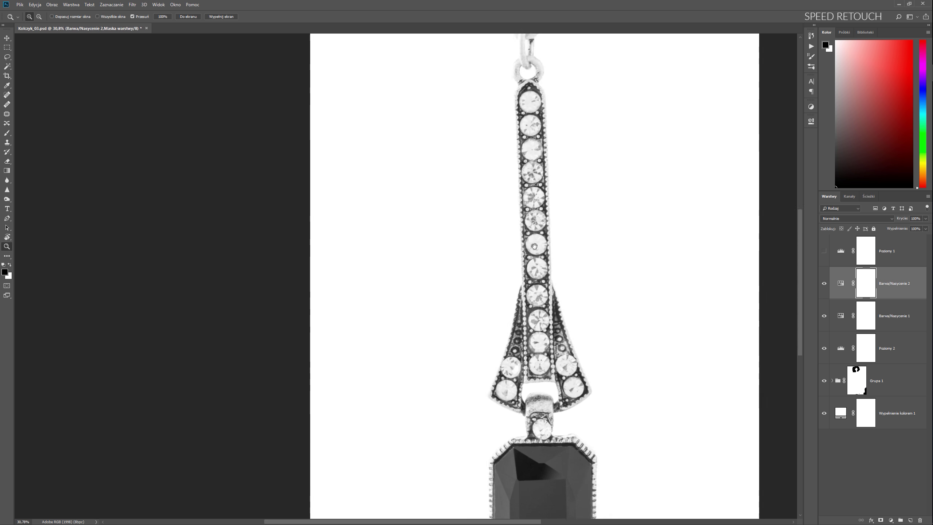
{"action": "scroll", "coordinate": [502, 286], "scroll_direction": "up", "scroll_amount": 5}
{"action": "key", "text": "ctrl+i"}
{"action": "scroll", "coordinate": [458, 308], "scroll_direction": "up", "scroll_amount": 3}
{"action": "key", "text": "x"}
{"action": "key", "text": "b"}
{"action": "scroll", "coordinate": [489, 294], "scroll_direction": "up", "scroll_amount": 5}
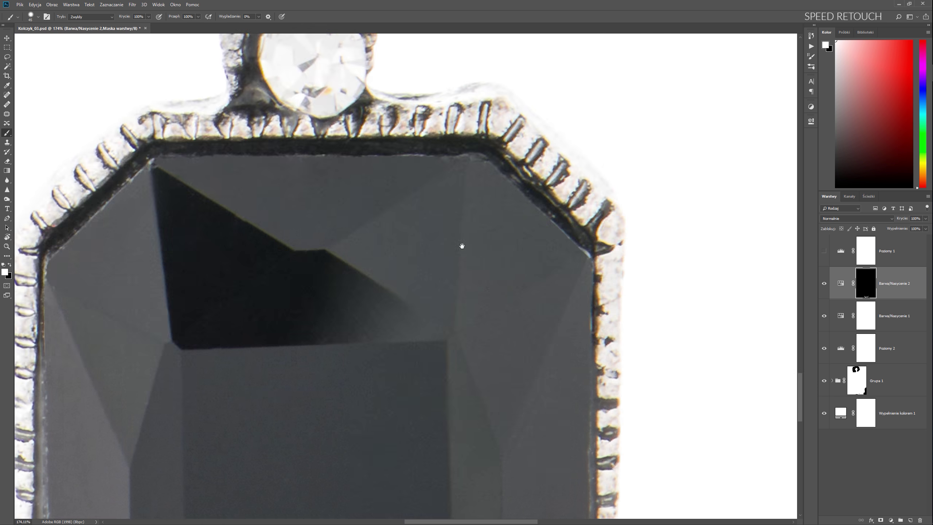
- Paint the desaturation onto the metal stem, then set brush opacity to 38% with black
{"action": "left_click_drag", "start_coordinate": [489, 294], "coordinate": [624, 423]}
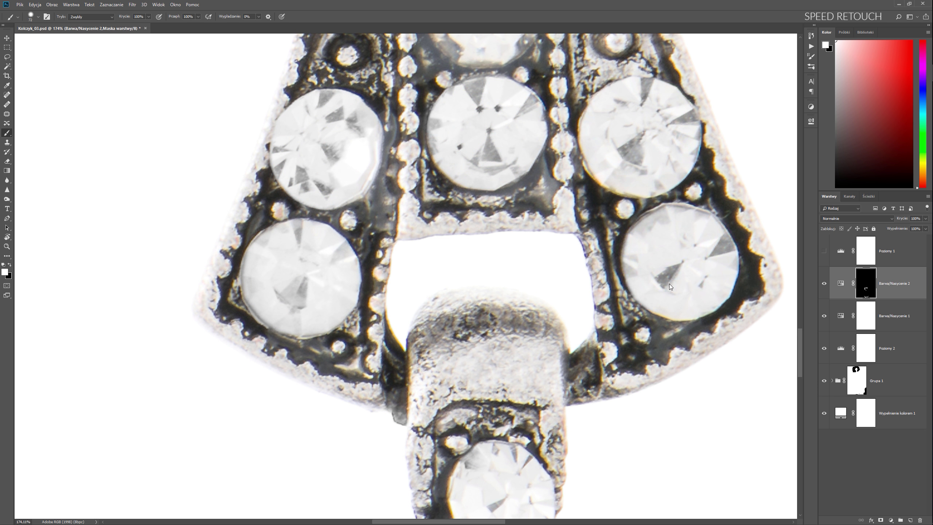
{"action": "scroll", "coordinate": [623, 248], "scroll_direction": "up", "scroll_amount": 10}
{"action": "scroll", "coordinate": [449, 254], "scroll_direction": "up", "scroll_amount": 5}
{"action": "scroll", "coordinate": [587, 171], "scroll_direction": "up", "scroll_amount": 5}
{"action": "key", "text": "3"}
{"action": "key", "text": "8"}
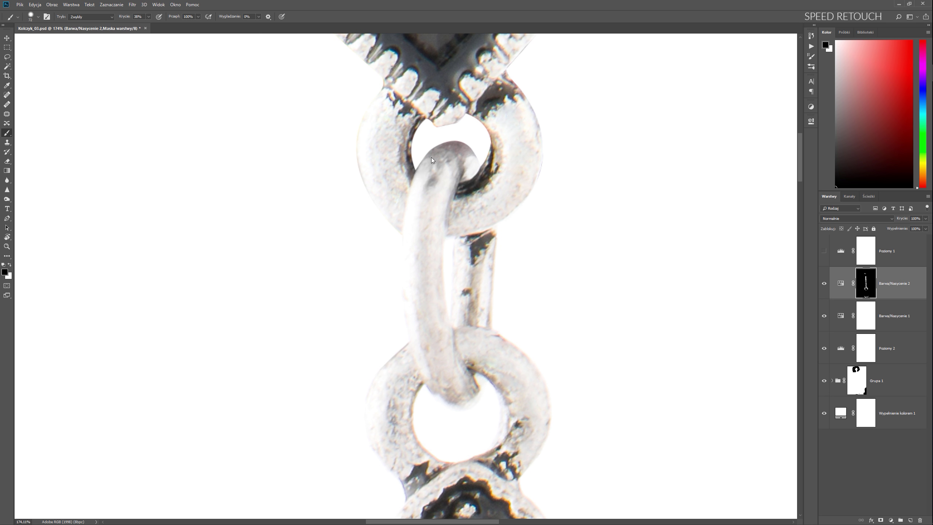
{"action": "key", "text": "x"}
{"action": "scroll", "coordinate": [289, 143], "scroll_direction": "up", "scroll_amount": 5}
- Fit the view and stamp all visible layers into a new merged layer
{"action": "key", "text": "ctrl+0"}
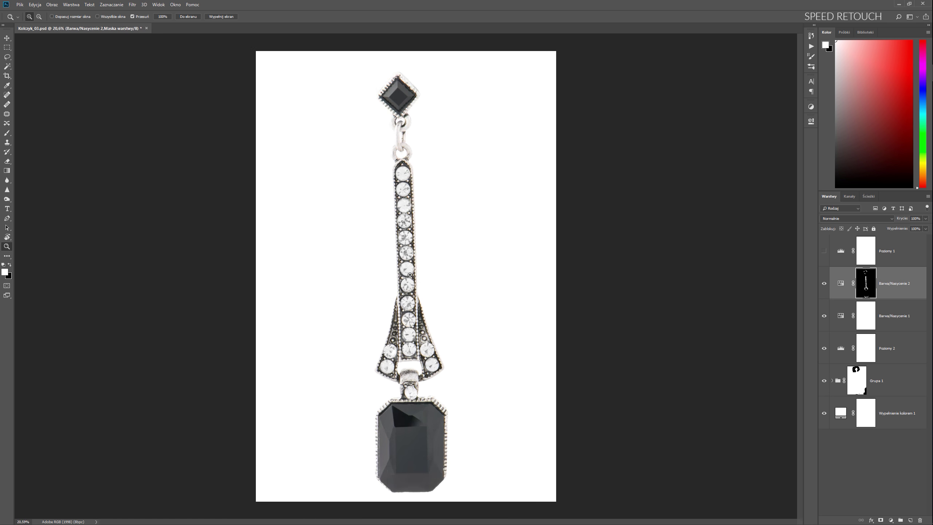
{"action": "key", "text": "ctrl+alt+shift+e"}
{"action": "key", "text": "ctrl+r"}
- Rotate the merged earring layer with Free Transform so it hangs straight
{"action": "key", "text": "ctrl+t"}
{"action": "left_click_drag", "start_coordinate": [409, 279], "coordinate": [403, 114]}
{"action": "left_click_drag", "start_coordinate": [544, 279], "coordinate": [603, 312]}
{"action": "key", "text": "Return"}
{"action": "key", "text": "ctrl+r"}
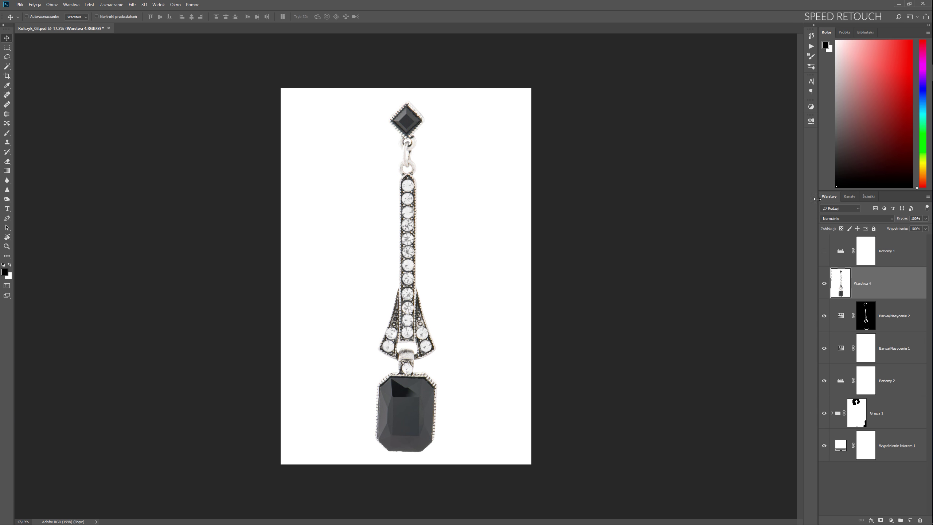
- Apply Color Efex Pro 4 Contrast Only and Pro Contrast with 29% contrast correction
{"action": "left_click", "coordinate": [132, 5]}
{"action": "left_click", "coordinate": [132, 129]}
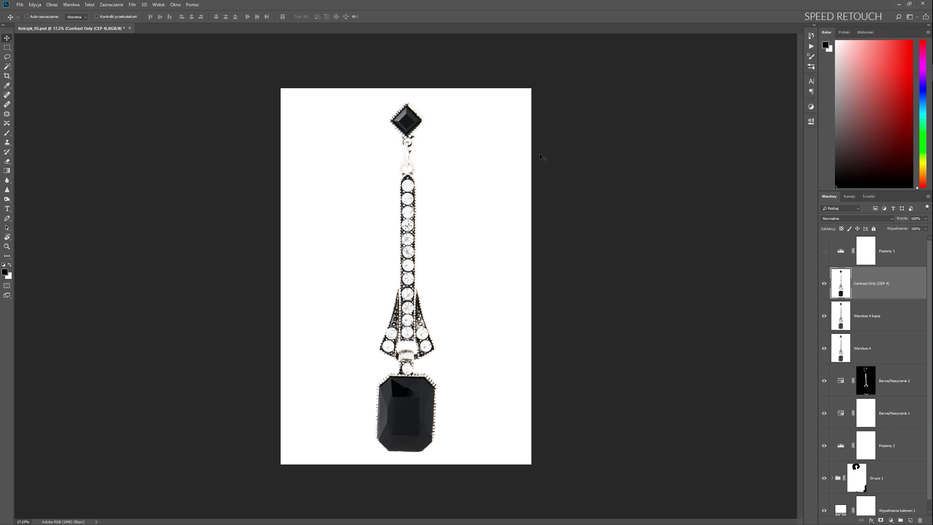
{"action": "left_click", "coordinate": [132, 4]}
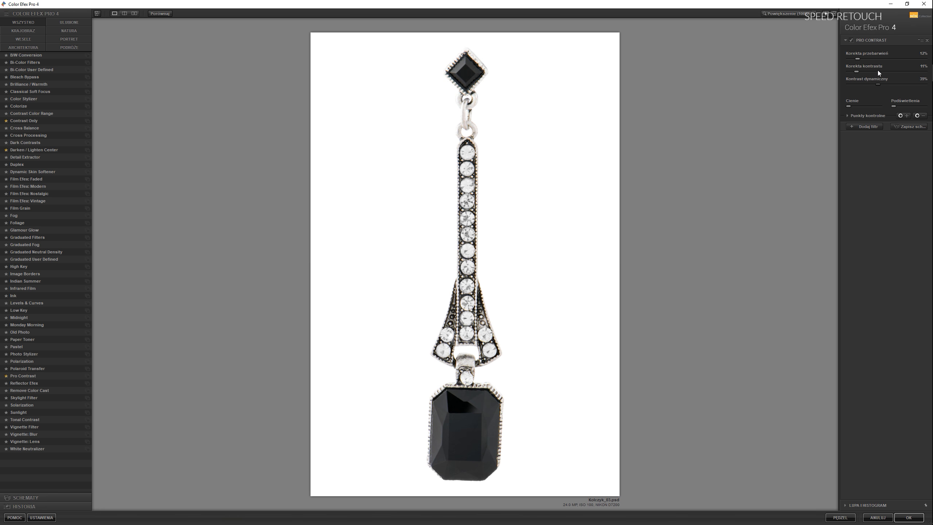
{"action": "left_click", "coordinate": [871, 72]}
{"action": "key", "text": "Return"}
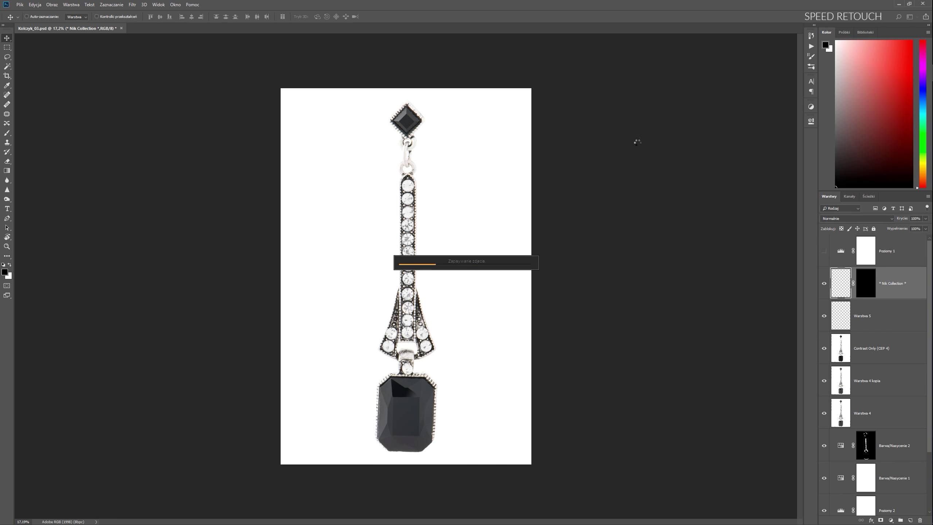
{"action": "key", "text": "z"}
{"action": "left_click", "coordinate": [448, 422]}
{"action": "scroll", "coordinate": [448, 422], "scroll_direction": "down", "scroll_amount": 5}
{"action": "scroll", "coordinate": [397, 375], "scroll_direction": "up", "scroll_amount": 8}
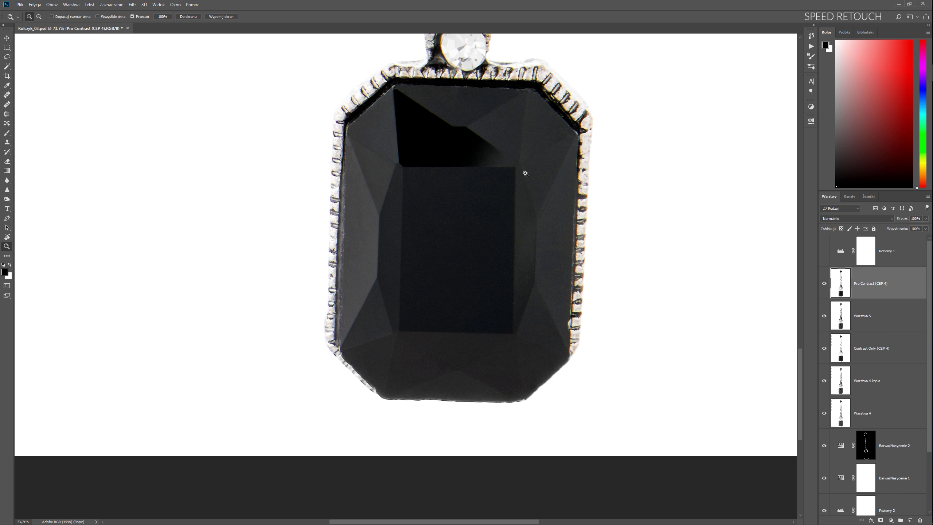
- Outline the black gem's facets with the Pen into feathered Curves layers at 55% opacity
{"action": "left_click", "coordinate": [910, 520]}
{"action": "key", "text": "p"}
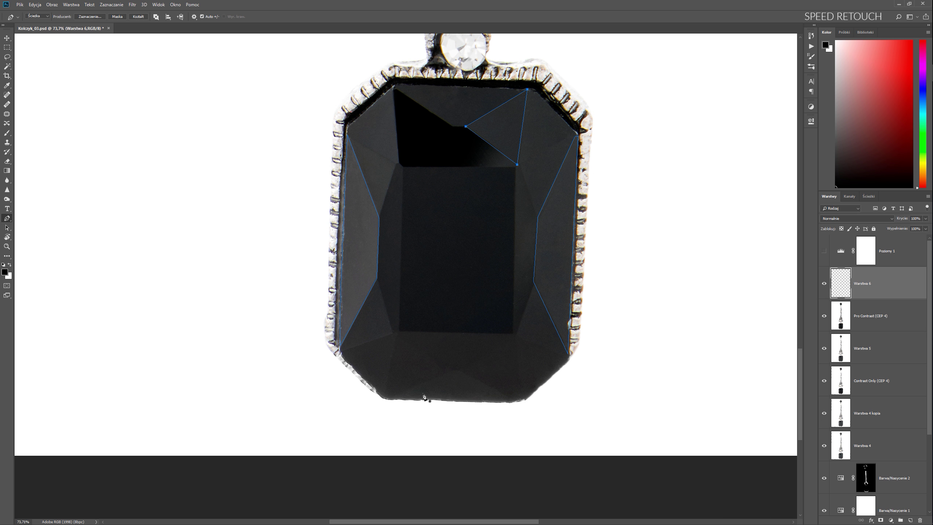
{"action": "left_click", "coordinate": [392, 398]}
{"action": "key", "text": "ctrl+Return"}
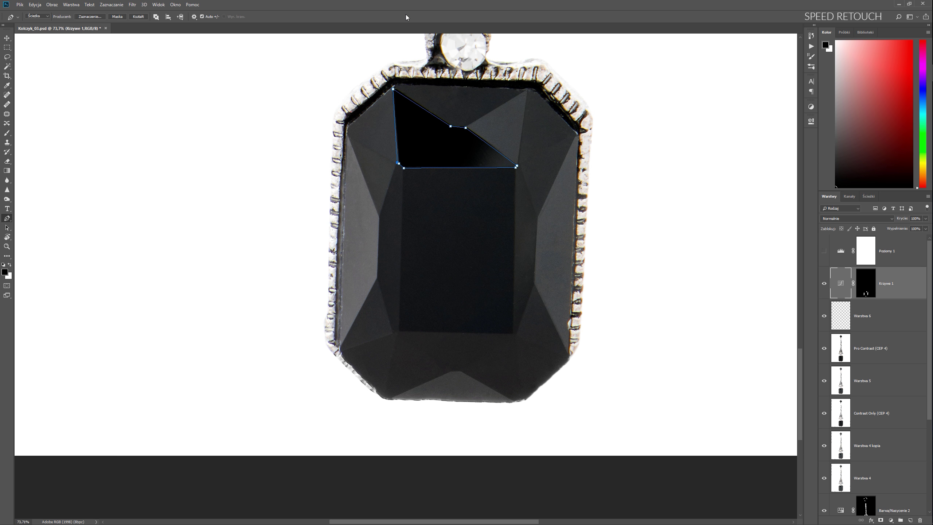
{"action": "key", "text": "ctrl+Return"}
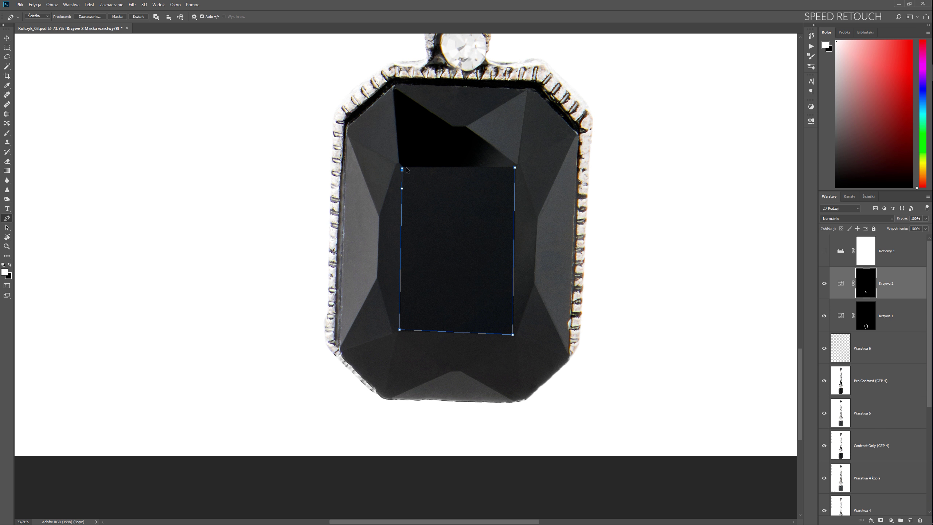
{"action": "mouse_move", "coordinate": [628, 190]}
{"action": "left_mouse_down"}
{"action": "mouse_move", "coordinate": [641, 189]}
{"action": "mouse_move", "coordinate": [629, 190]}
{"action": "left_mouse_up"}
{"action": "key", "text": "alt+bracketright"}
{"action": "key", "text": "alt+bracketright"}
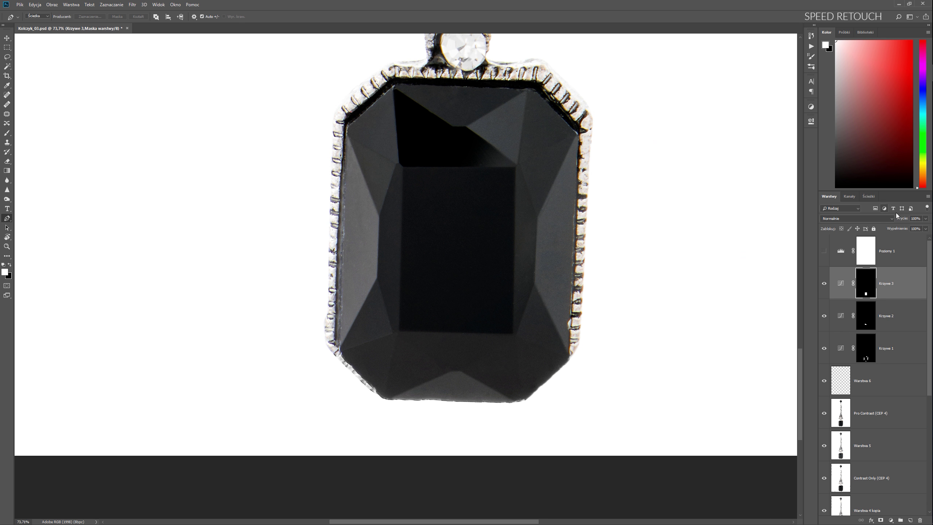
{"action": "key", "text": "5"}
{"action": "key", "text": "5"}
{"action": "key", "text": "z"}
{"action": "left_click", "coordinate": [841, 349]}
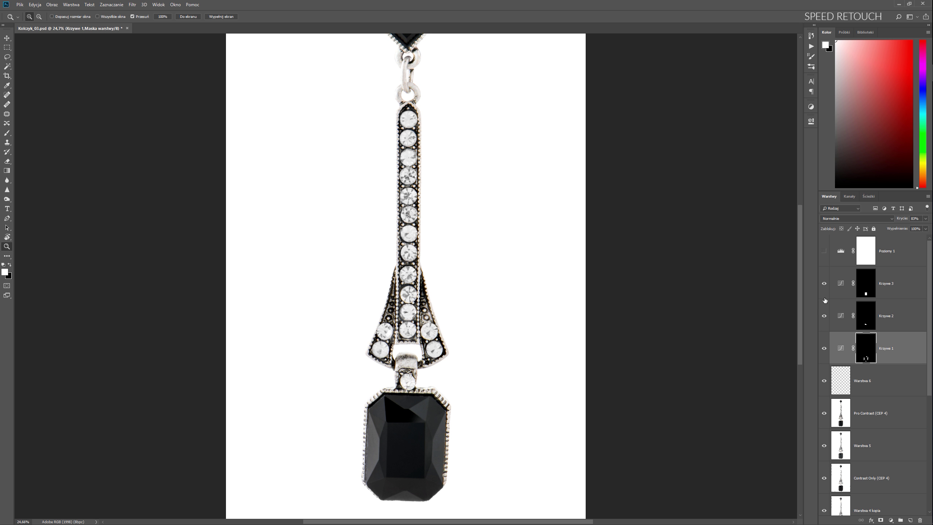
{"action": "scroll", "coordinate": [412, 137], "scroll_direction": "up", "scroll_amount": 5}
- Add three Curves adjustments to deepen the small top gem
{"action": "key", "text": "p"}
{"action": "key", "text": "F2"}
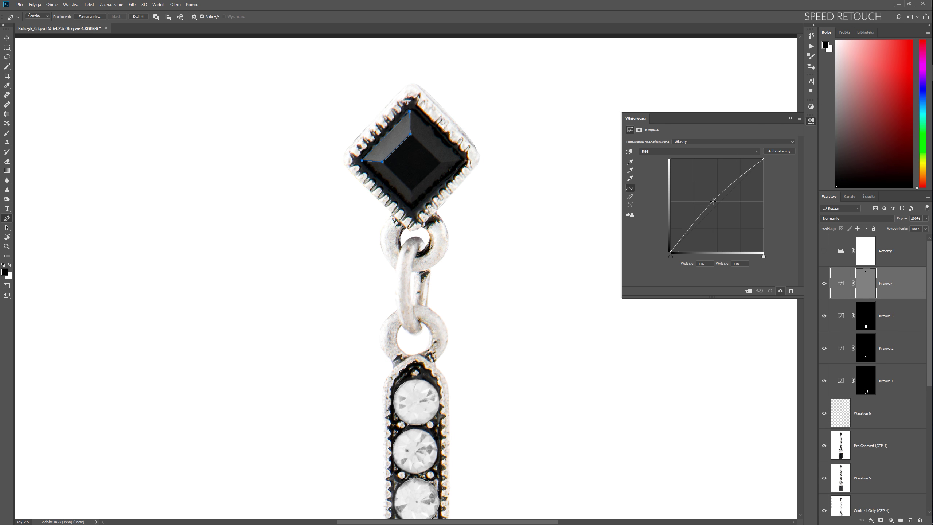
{"action": "key", "text": "F2"}
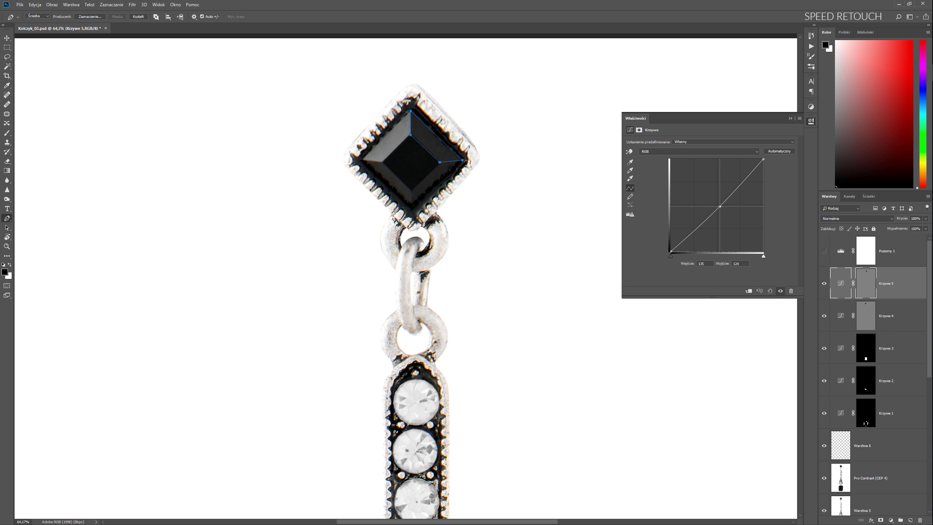
{"action": "key", "text": "F2"}
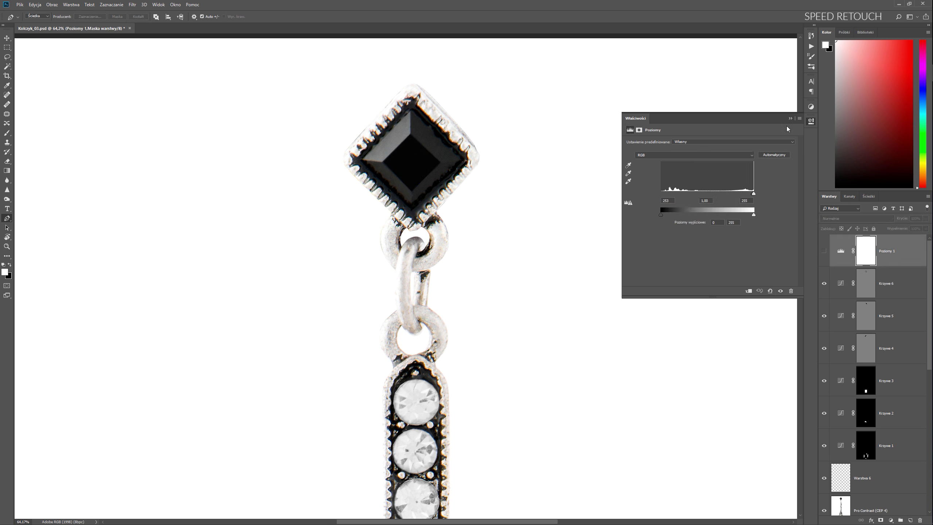
- Stamp visible layers into a merged copy and apply Camera Raw clarity edits
{"action": "key", "text": "ctrl+alt+shift+e"}
{"action": "key", "text": "ctrl+shift+a"}
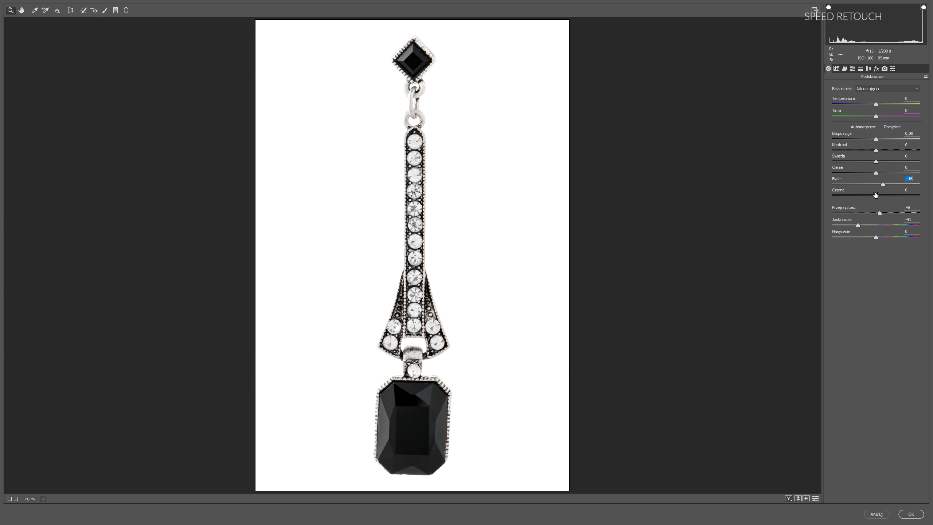
{"action": "key", "text": "Return"}
- Copy a rectangle around the bottom stone onto its own layer and zoom in
{"action": "key", "text": "m"}
{"action": "left_click_drag", "start_coordinate": [360, 363], "coordinate": [447, 467]}
{"action": "key", "text": "ctrl+j"}
{"action": "key", "text": "z"}
{"action": "left_click_drag", "start_coordinate": [403, 367], "coordinate": [477, 367]}
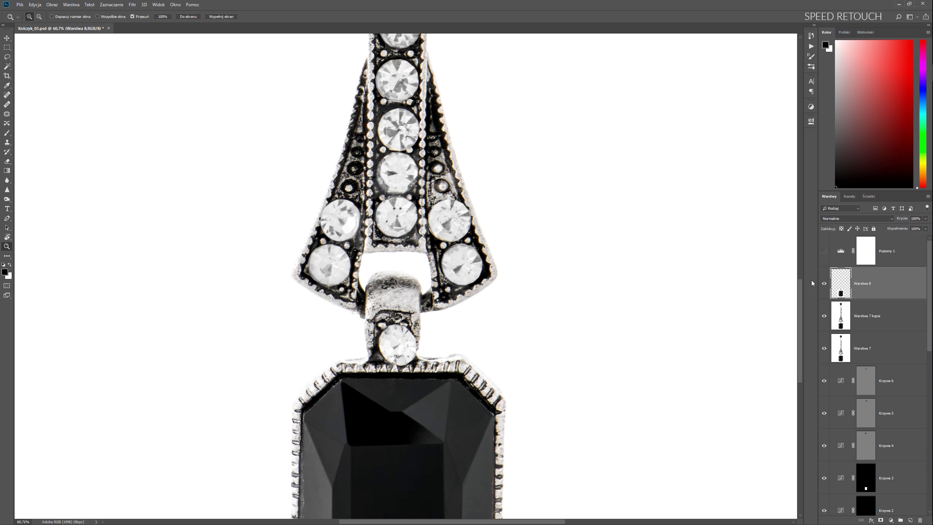
- Fit the earring, collapse the ret group, and toggle the retouch off and on
{"action": "key", "text": "ctrl+0"}
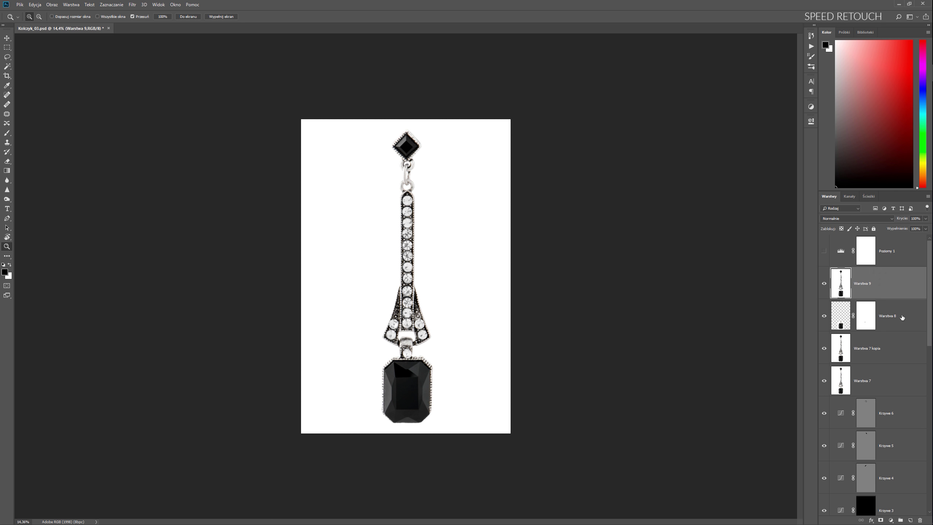
{"action": "scroll", "coordinate": [920, 446], "scroll_direction": "down", "scroll_amount": 5}
{"action": "scroll", "coordinate": [921, 446], "scroll_direction": "up", "scroll_amount": 5}
{"action": "left_click", "coordinate": [844, 303]}
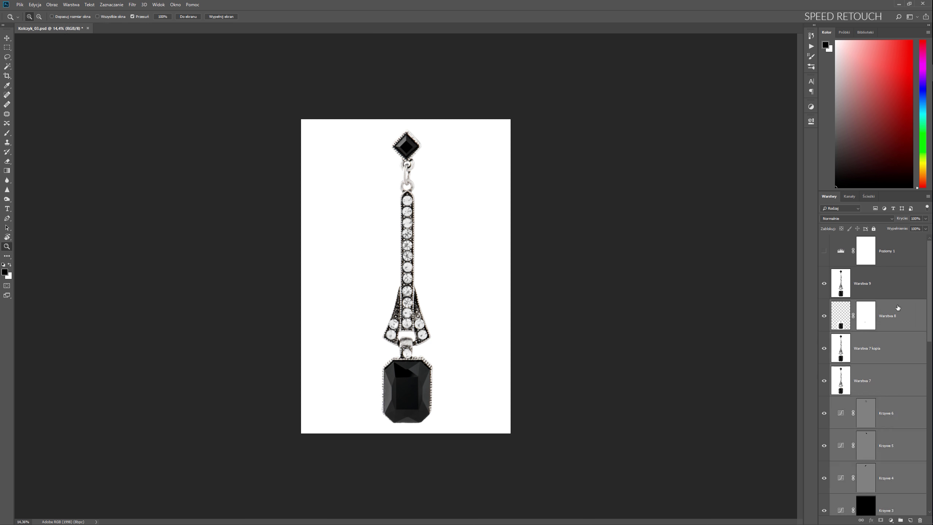
{"action": "left_click", "coordinate": [434, 274]}
{"action": "left_click", "coordinate": [824, 283]}
{"action": "left_click", "coordinate": [824, 283]}
{"action": "left_click", "coordinate": [825, 284]}
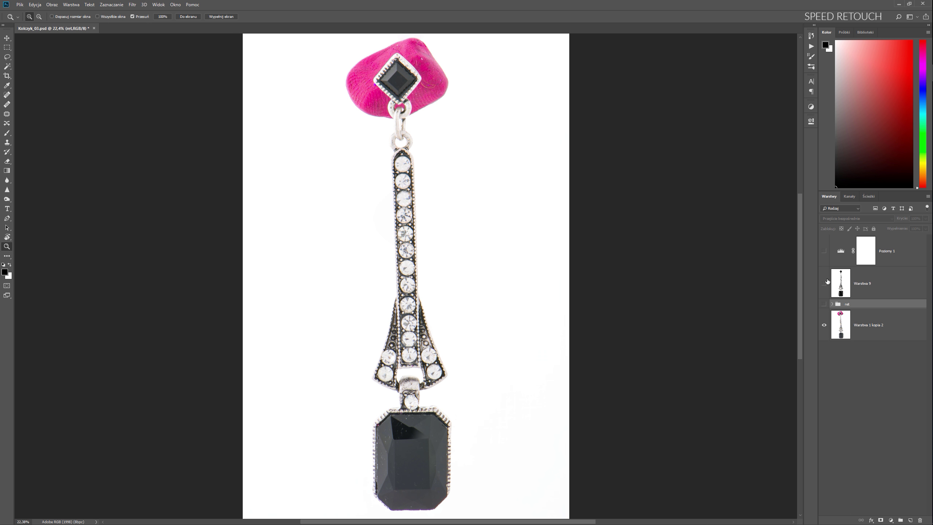